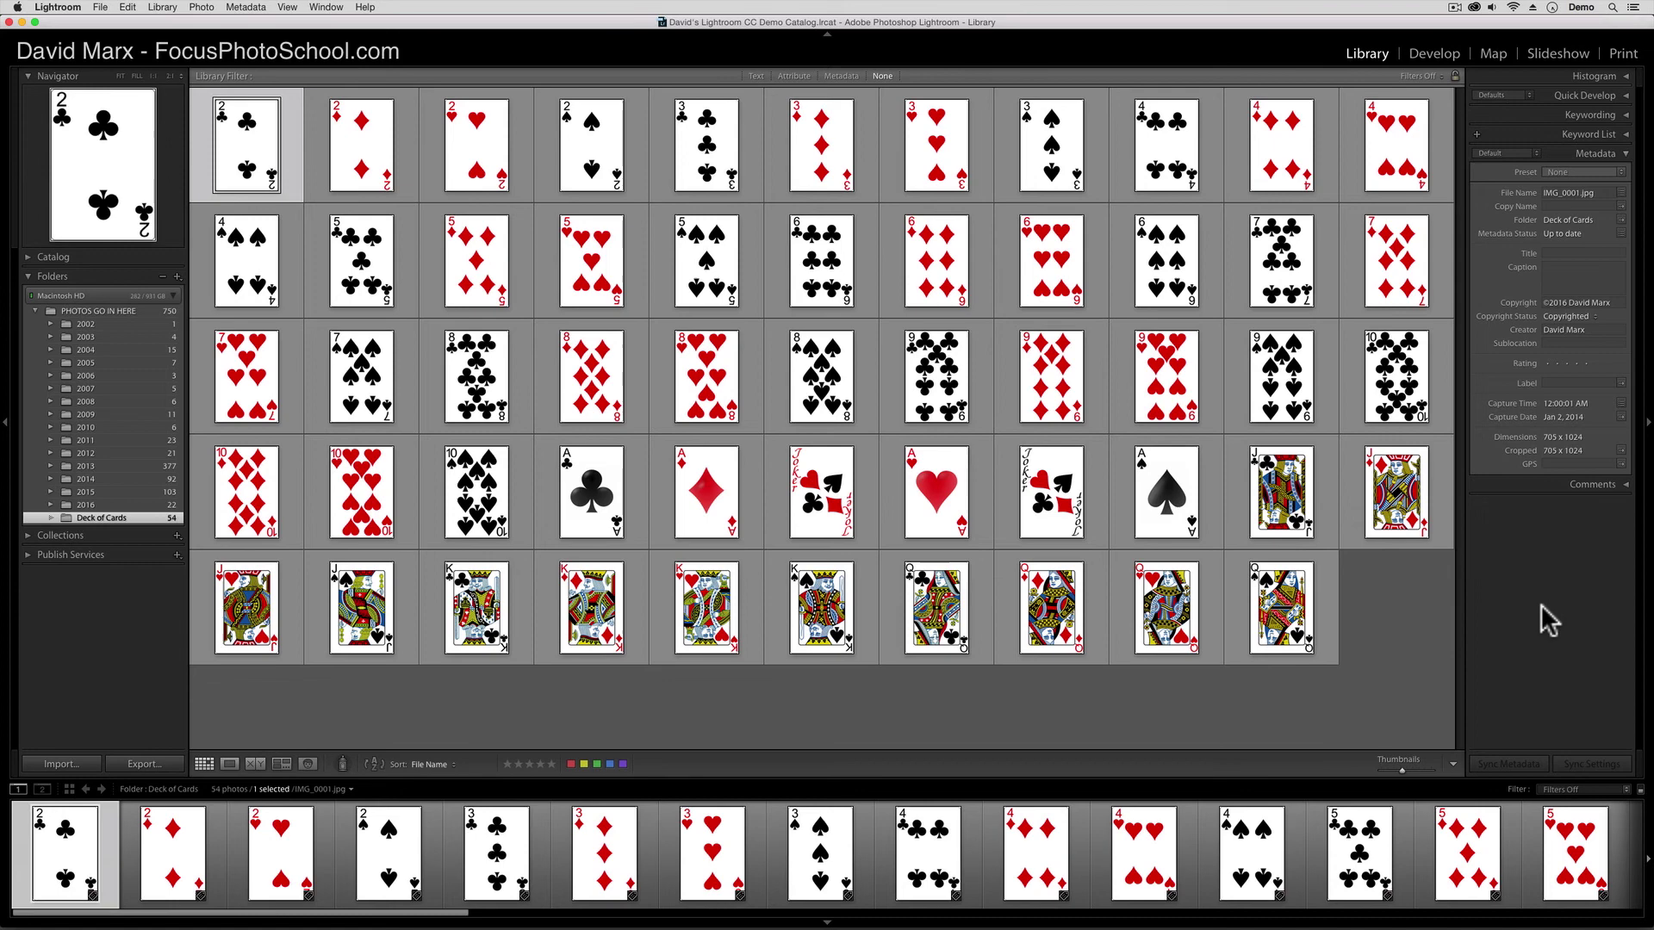
Step: Hide and restore the side panels, then hide every panel so the card grid fills the window
key("Tab")
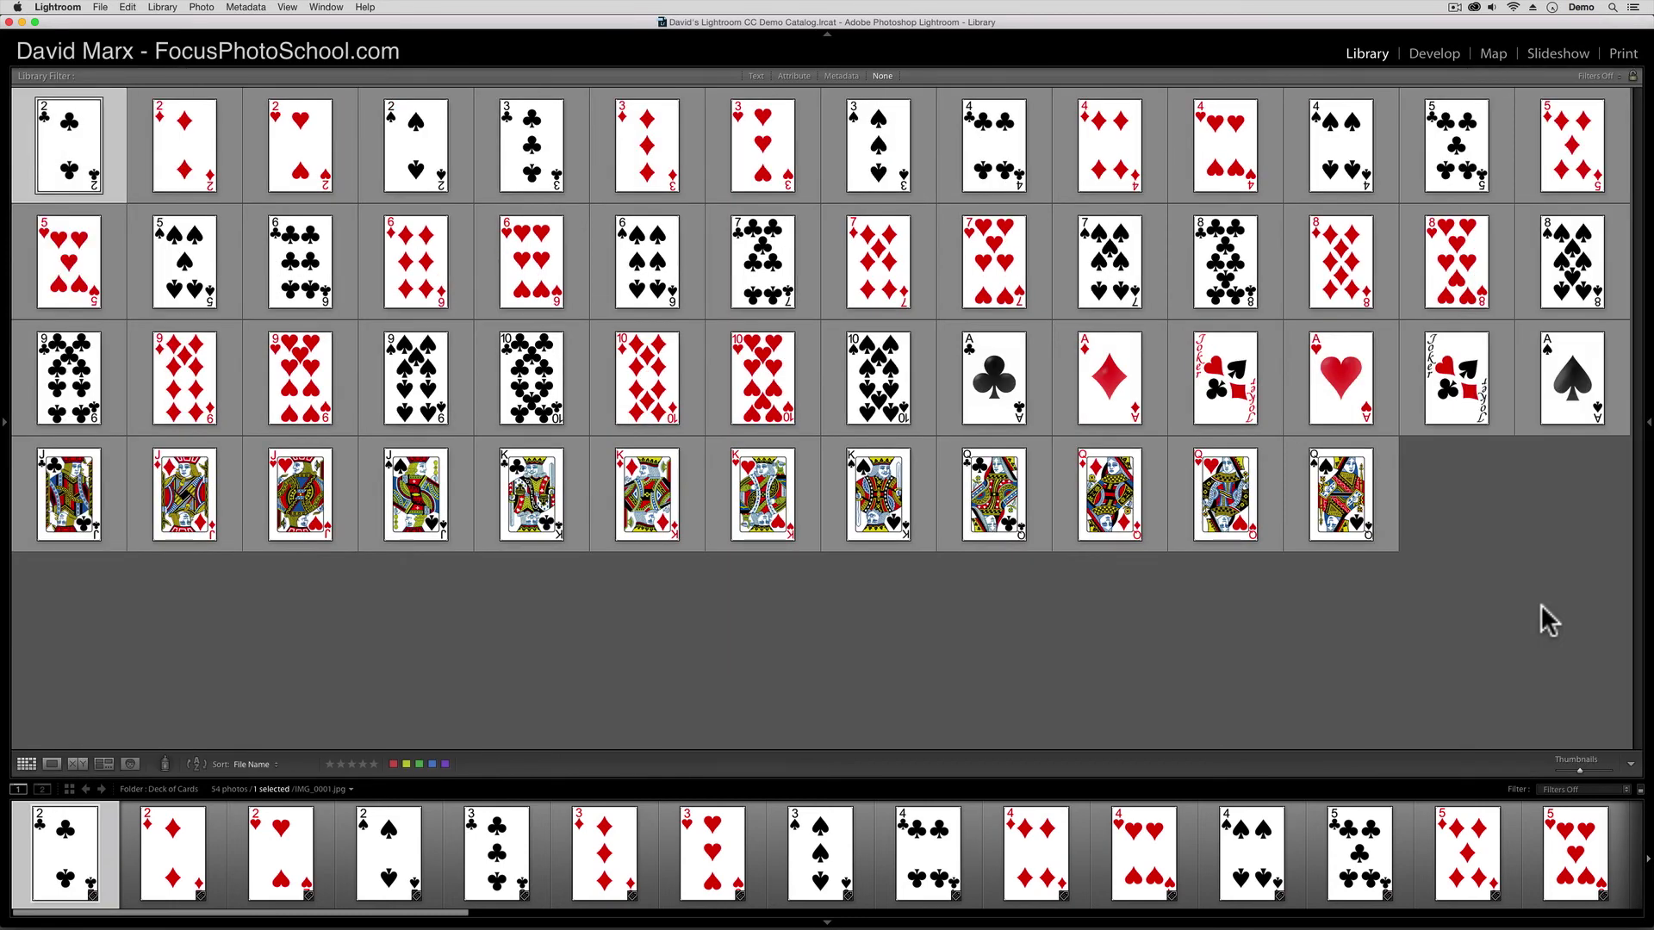
key("Tab")
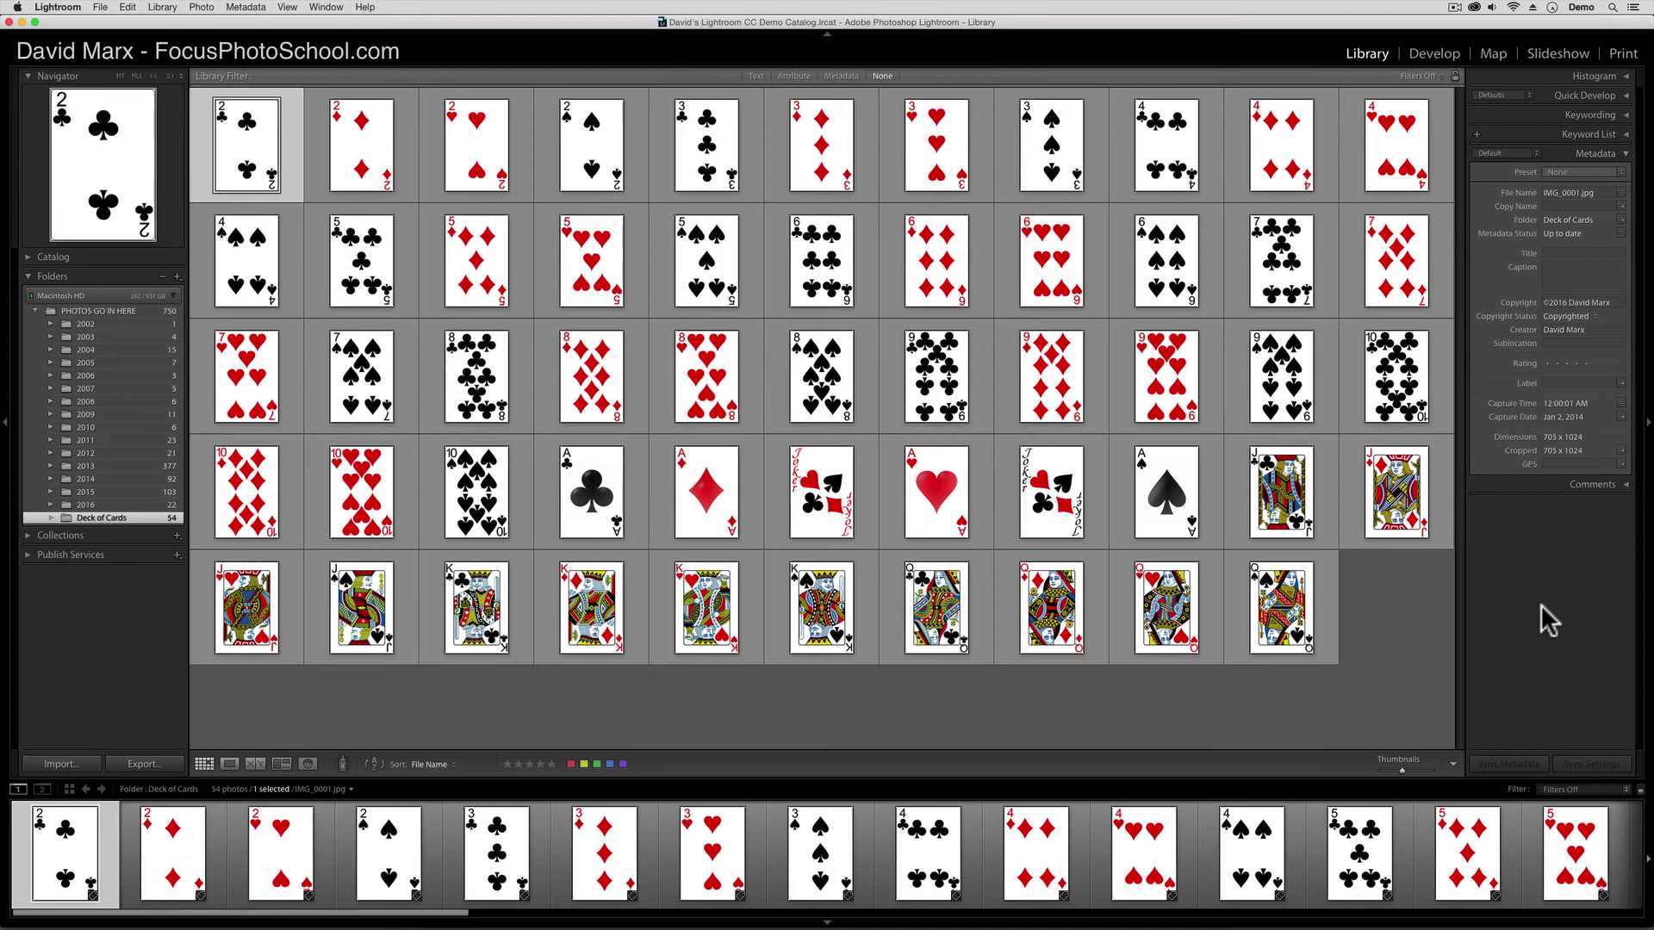
key("shift+Tab")
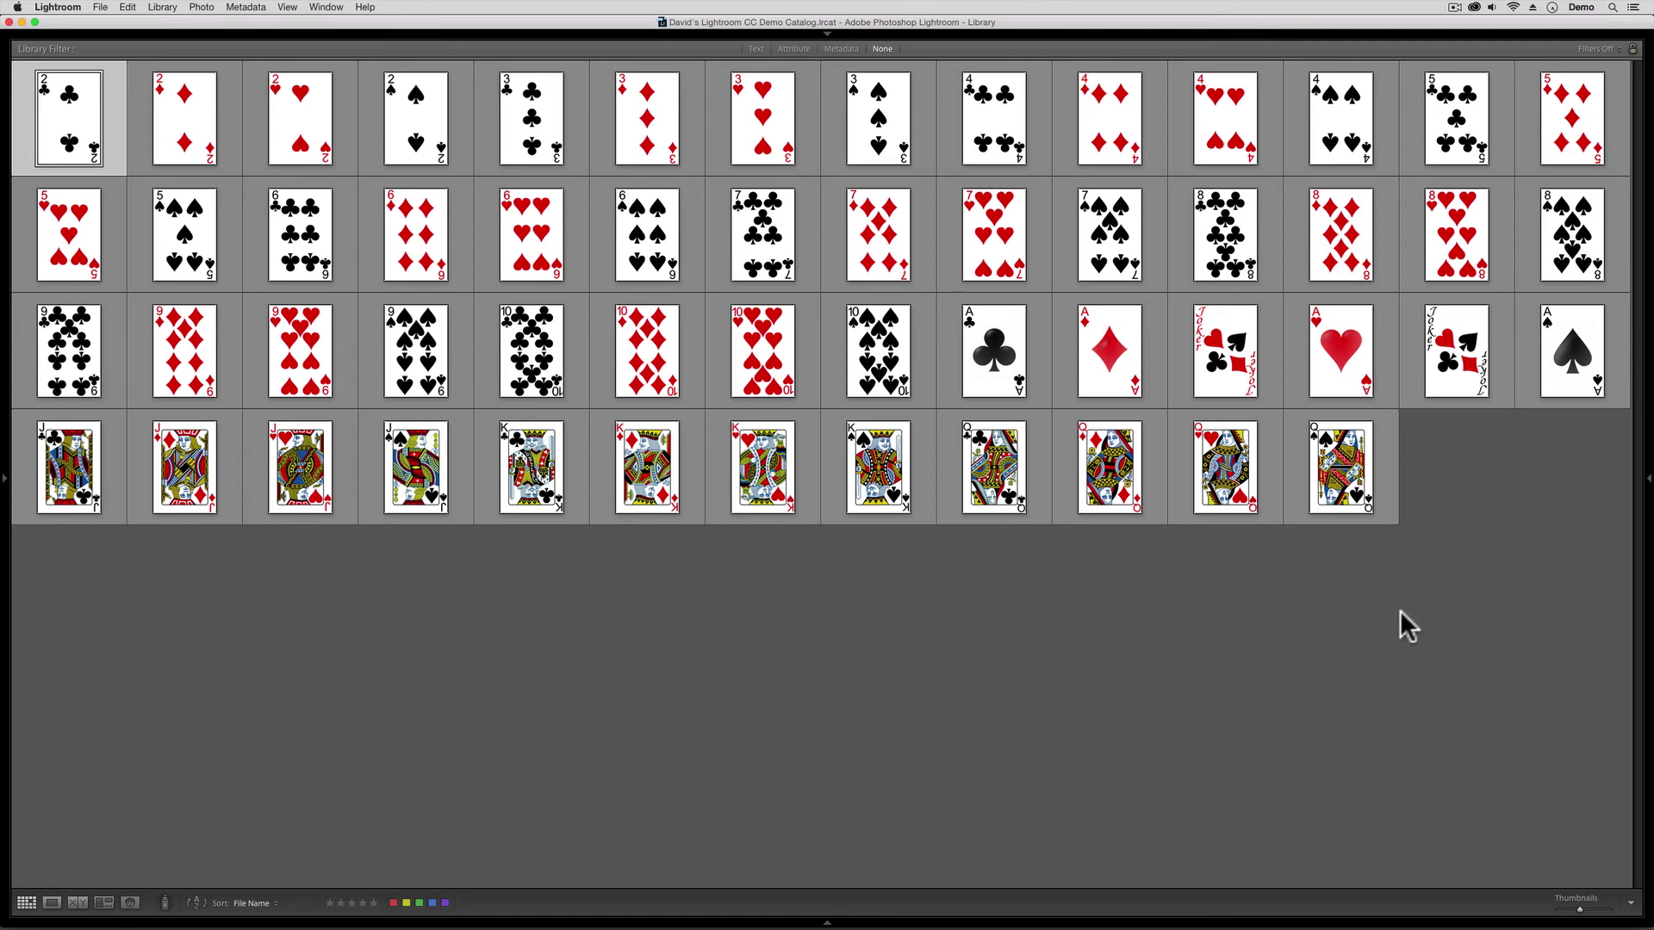
Step: Widen the thumbnail size slider until the grid shows exactly 11 cards per row
left_click_drag(1578, 909, 1582, 909)
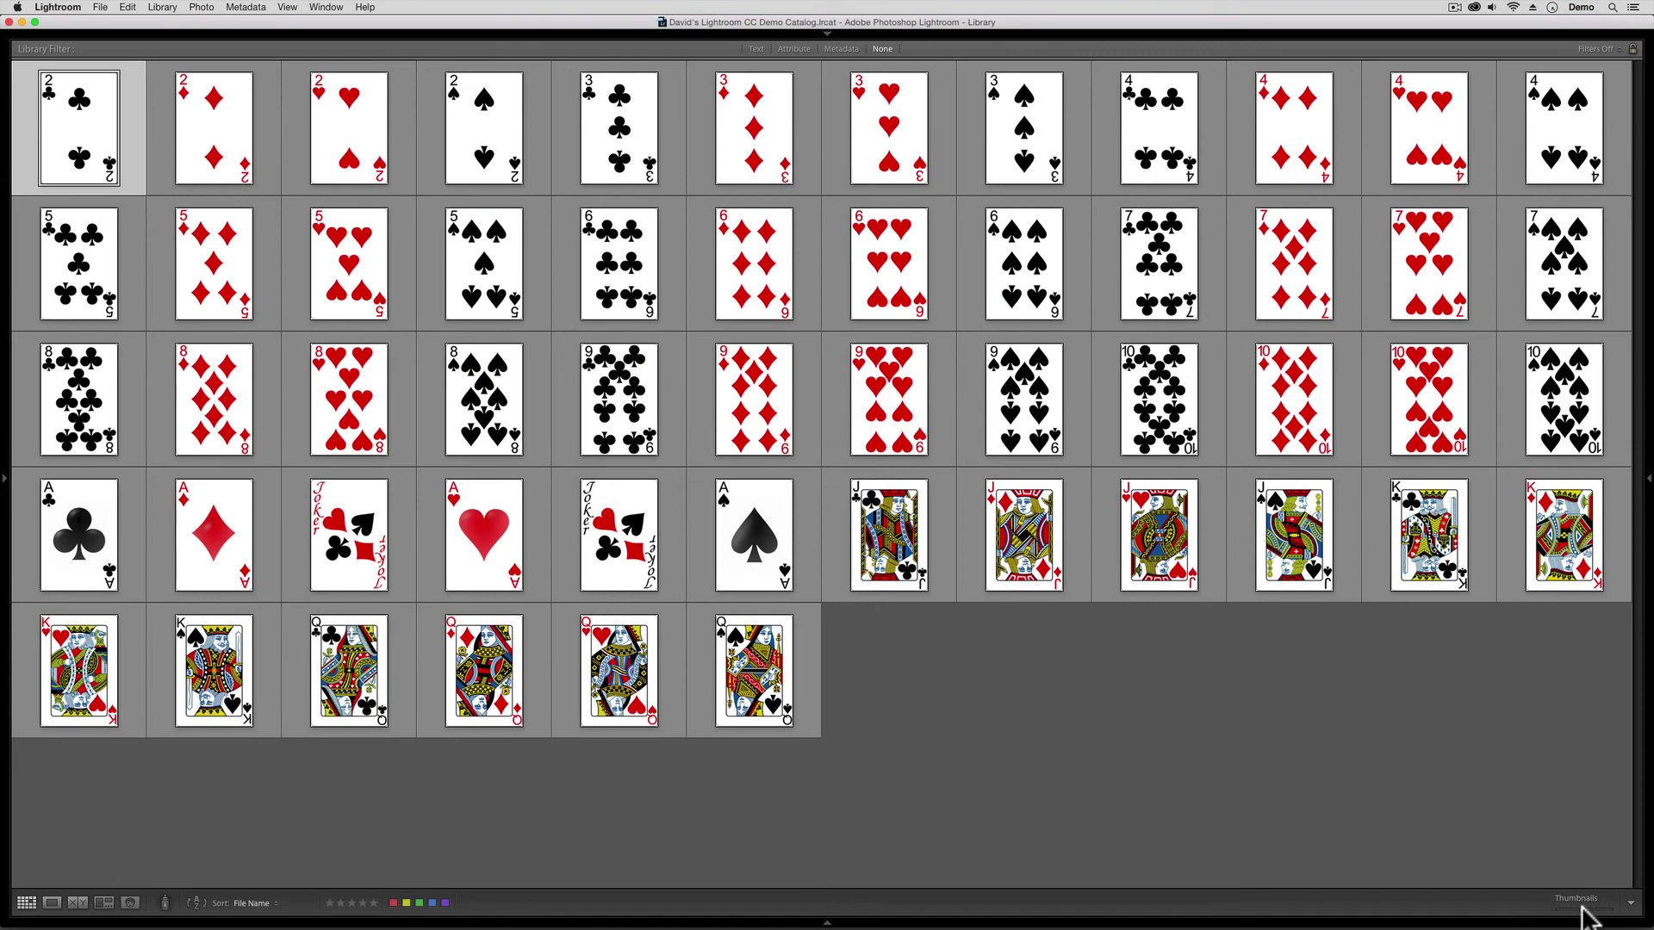
left_click_drag(1582, 909, 1584, 909)
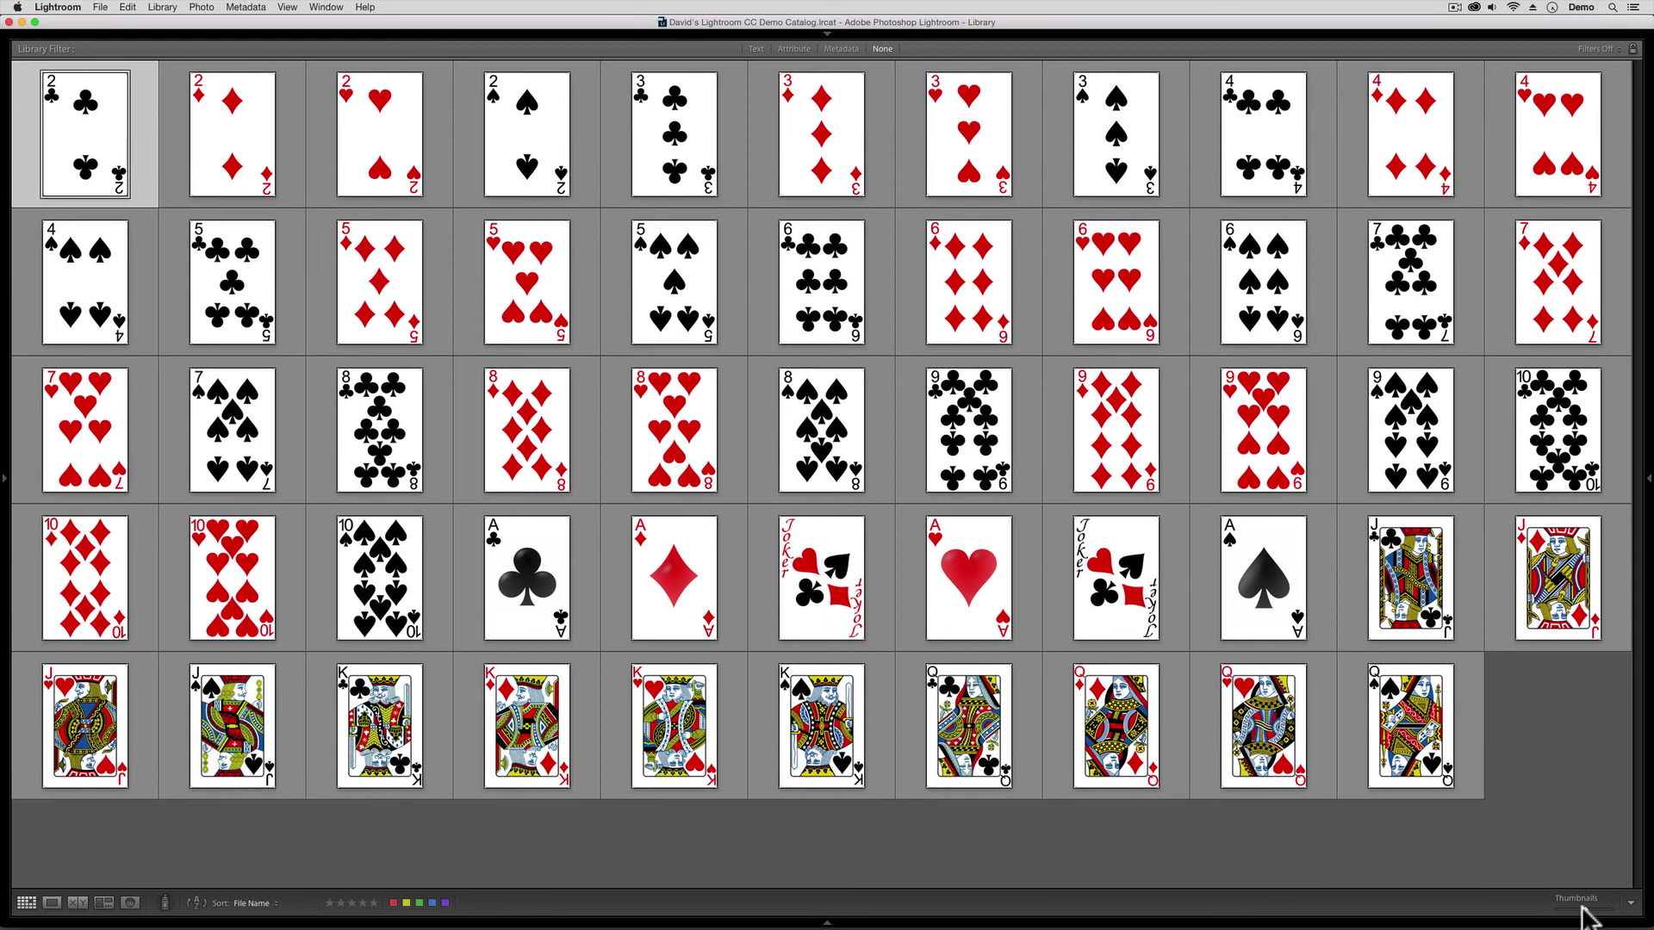
Step: Select the 2 of diamonds, view it full size in Loupe, then return to Grid view
left_click(1586, 785)
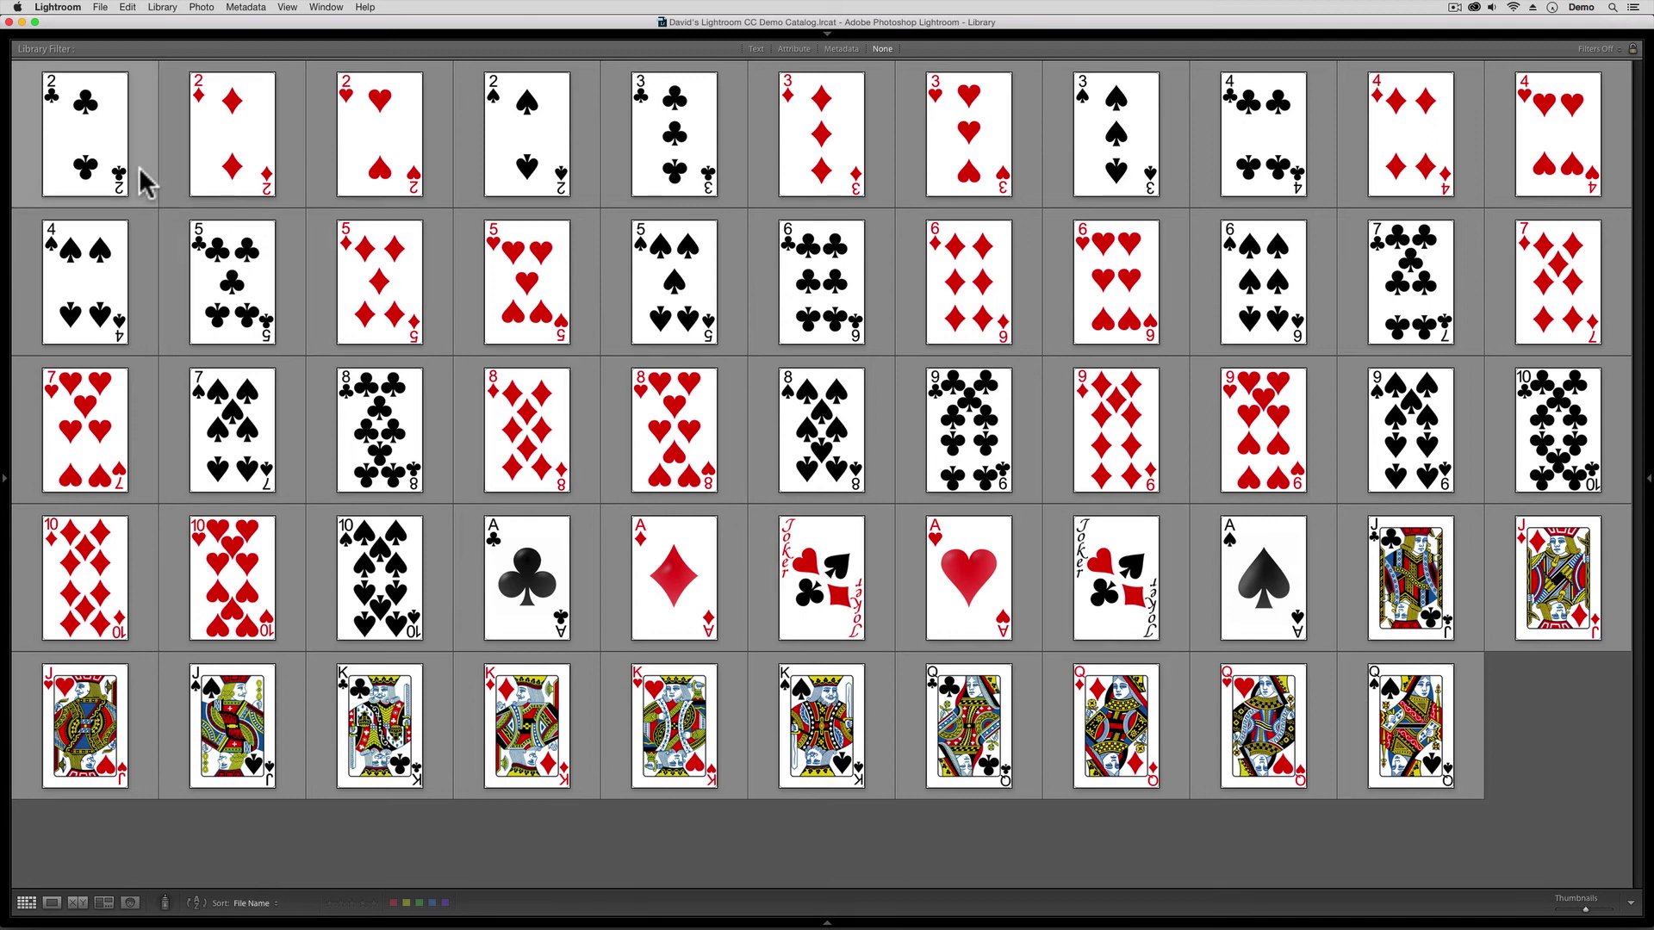
mouse_move(93, 148)
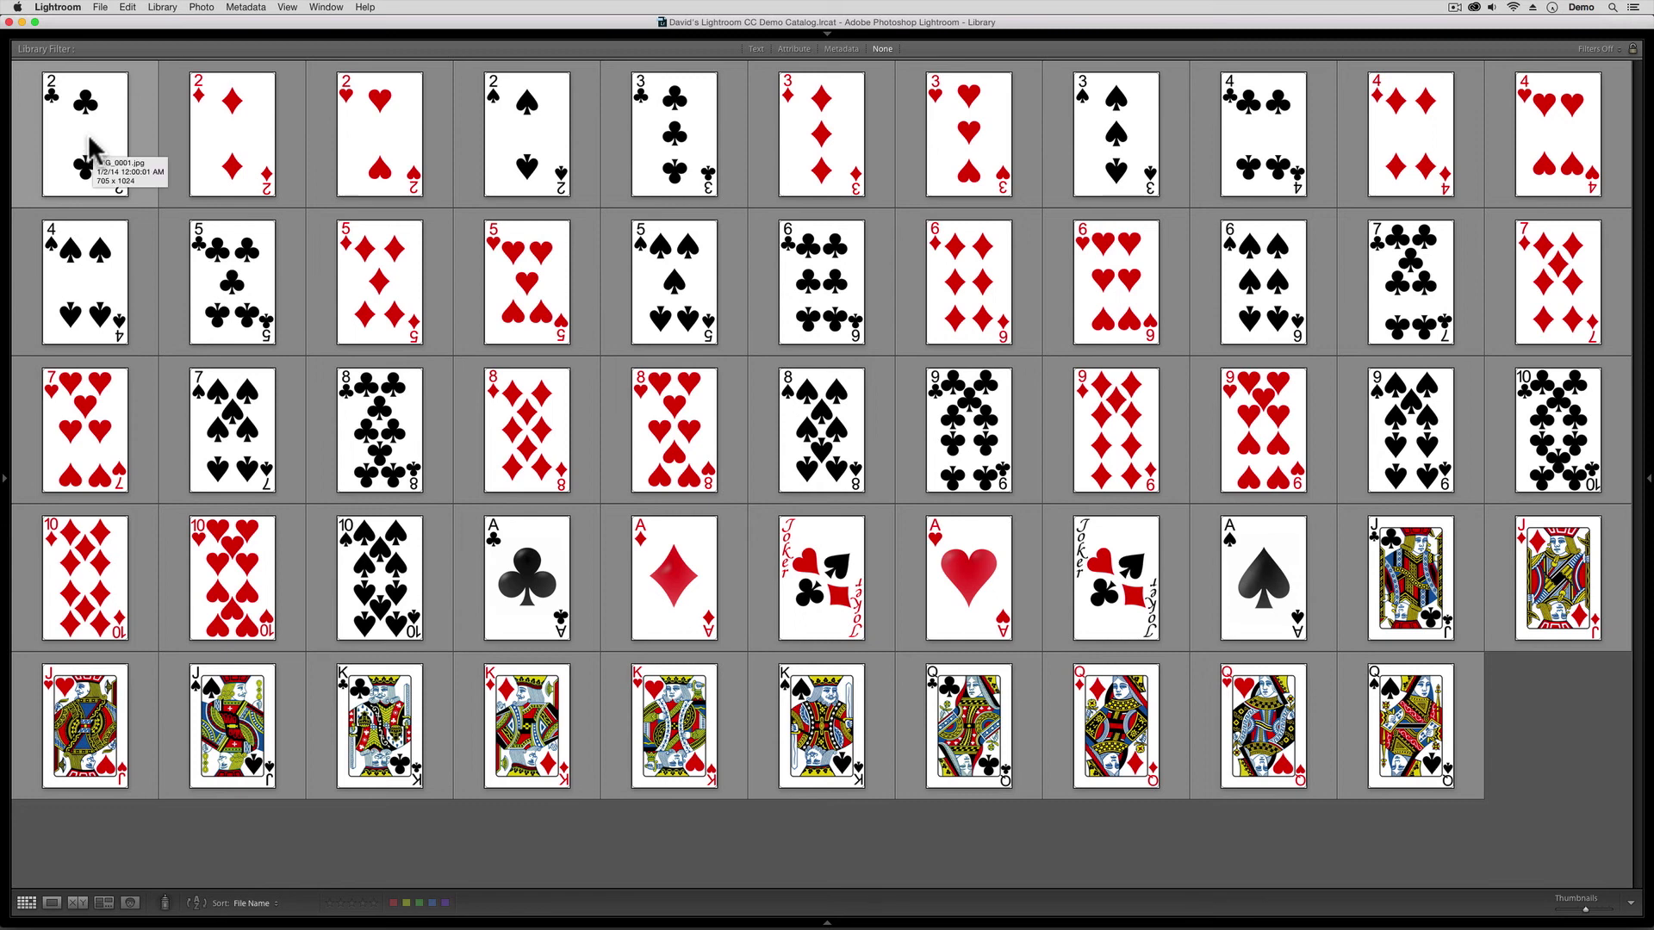
left_click(90, 140)
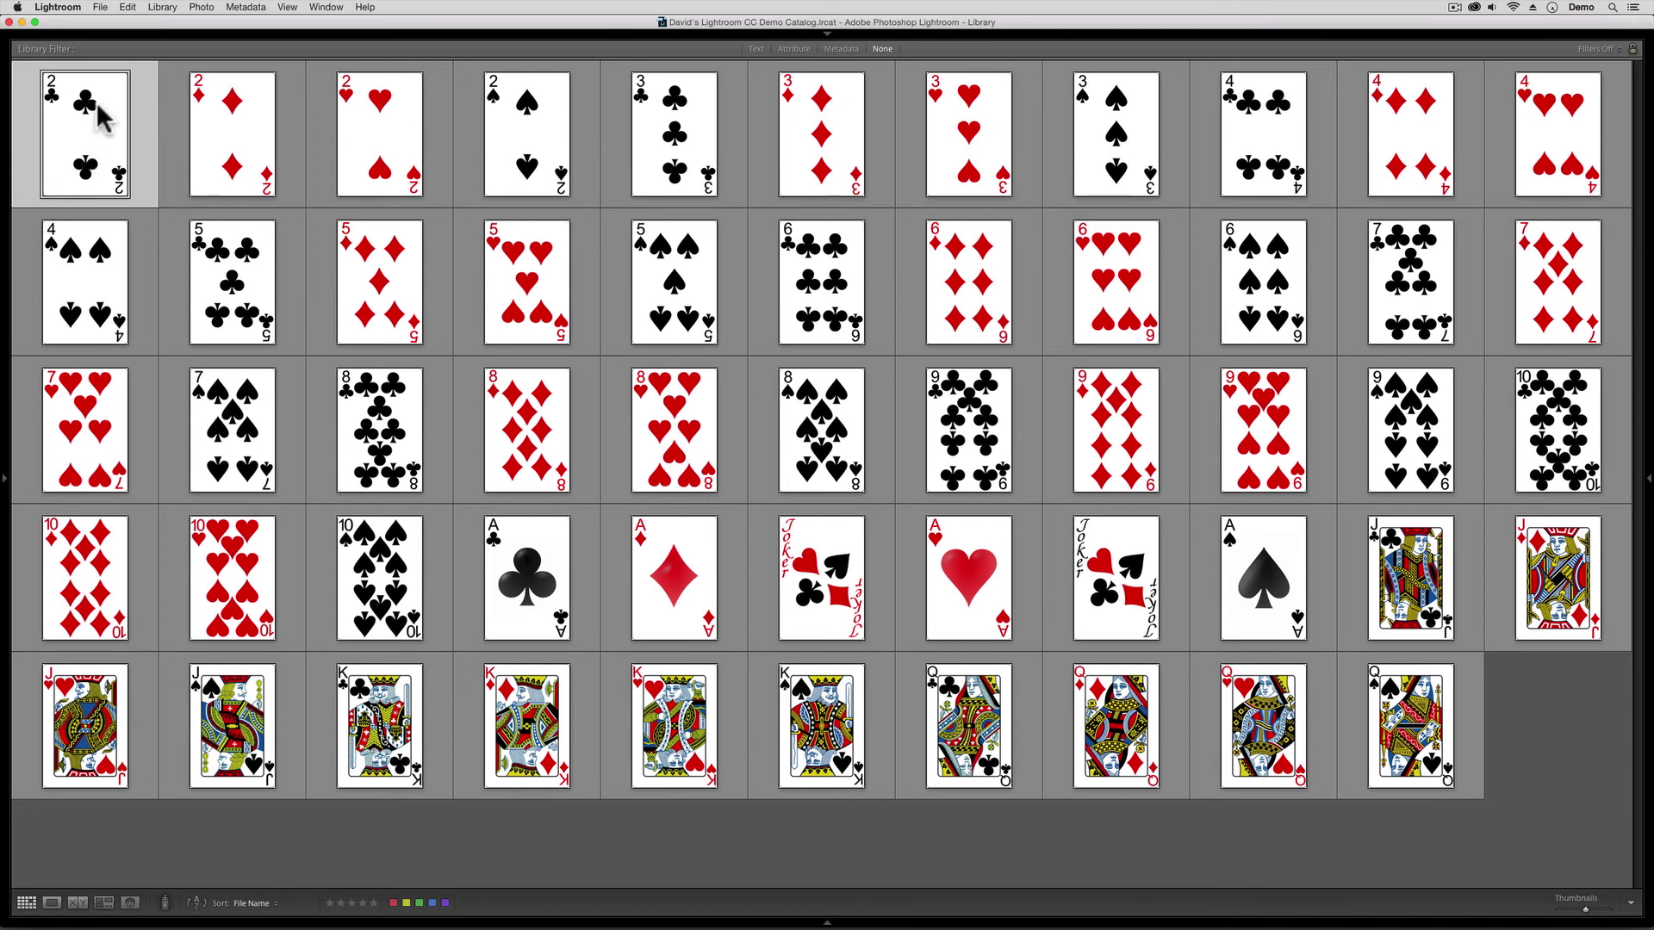
left_click(219, 138)
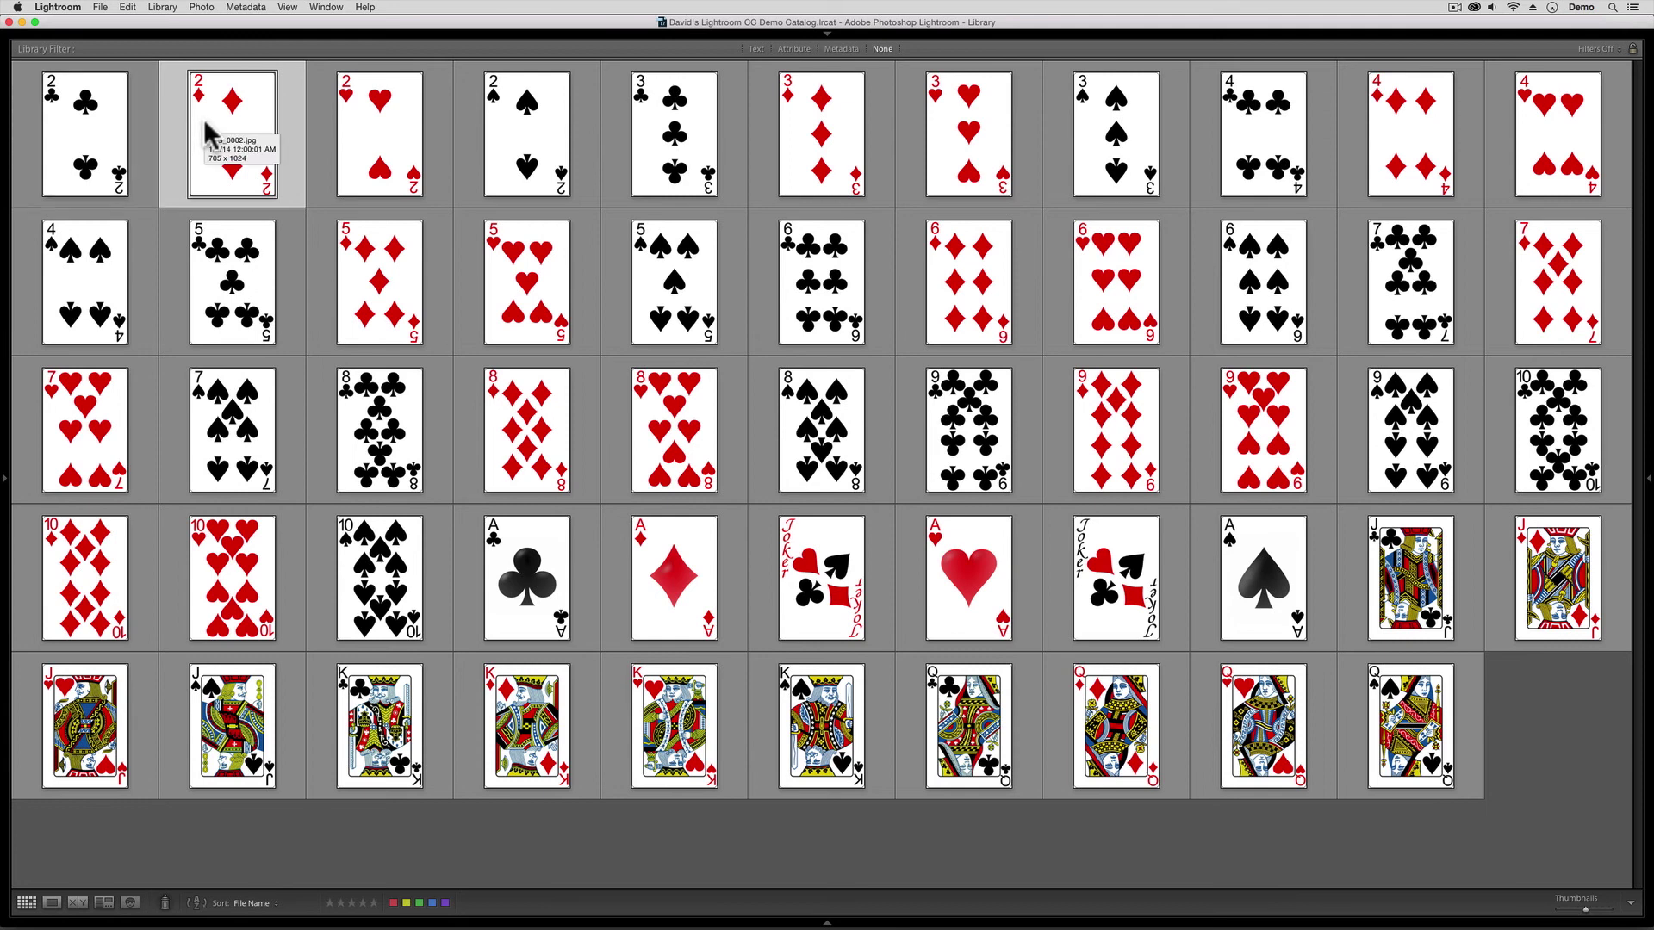
double_click(205, 117)
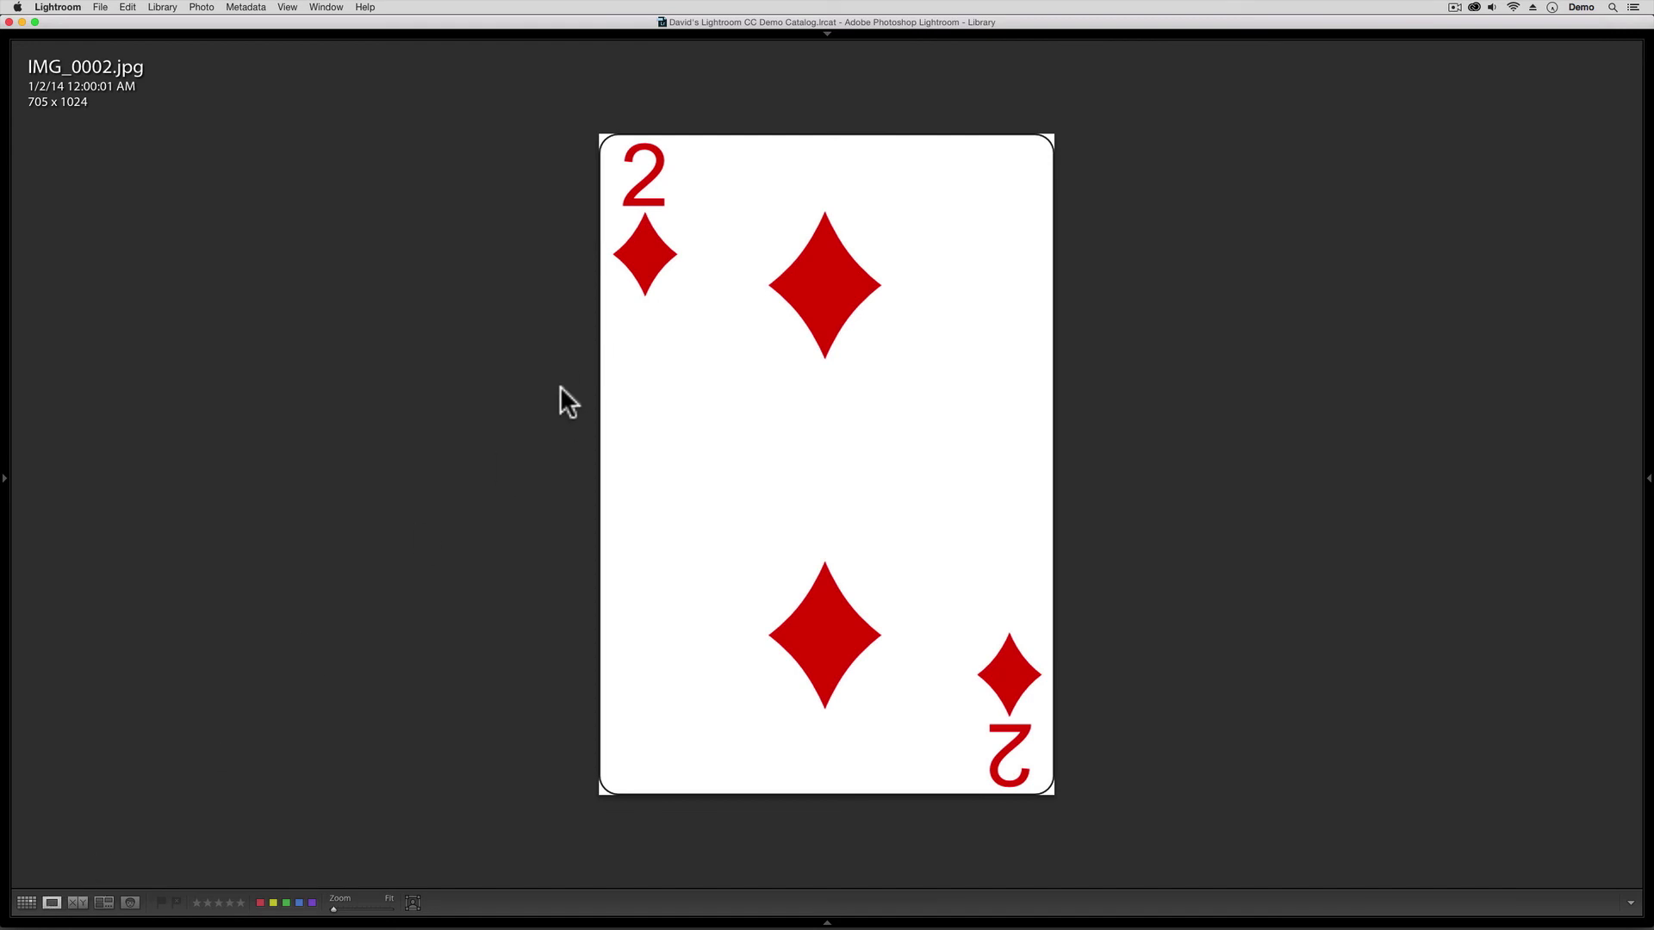
key("g")
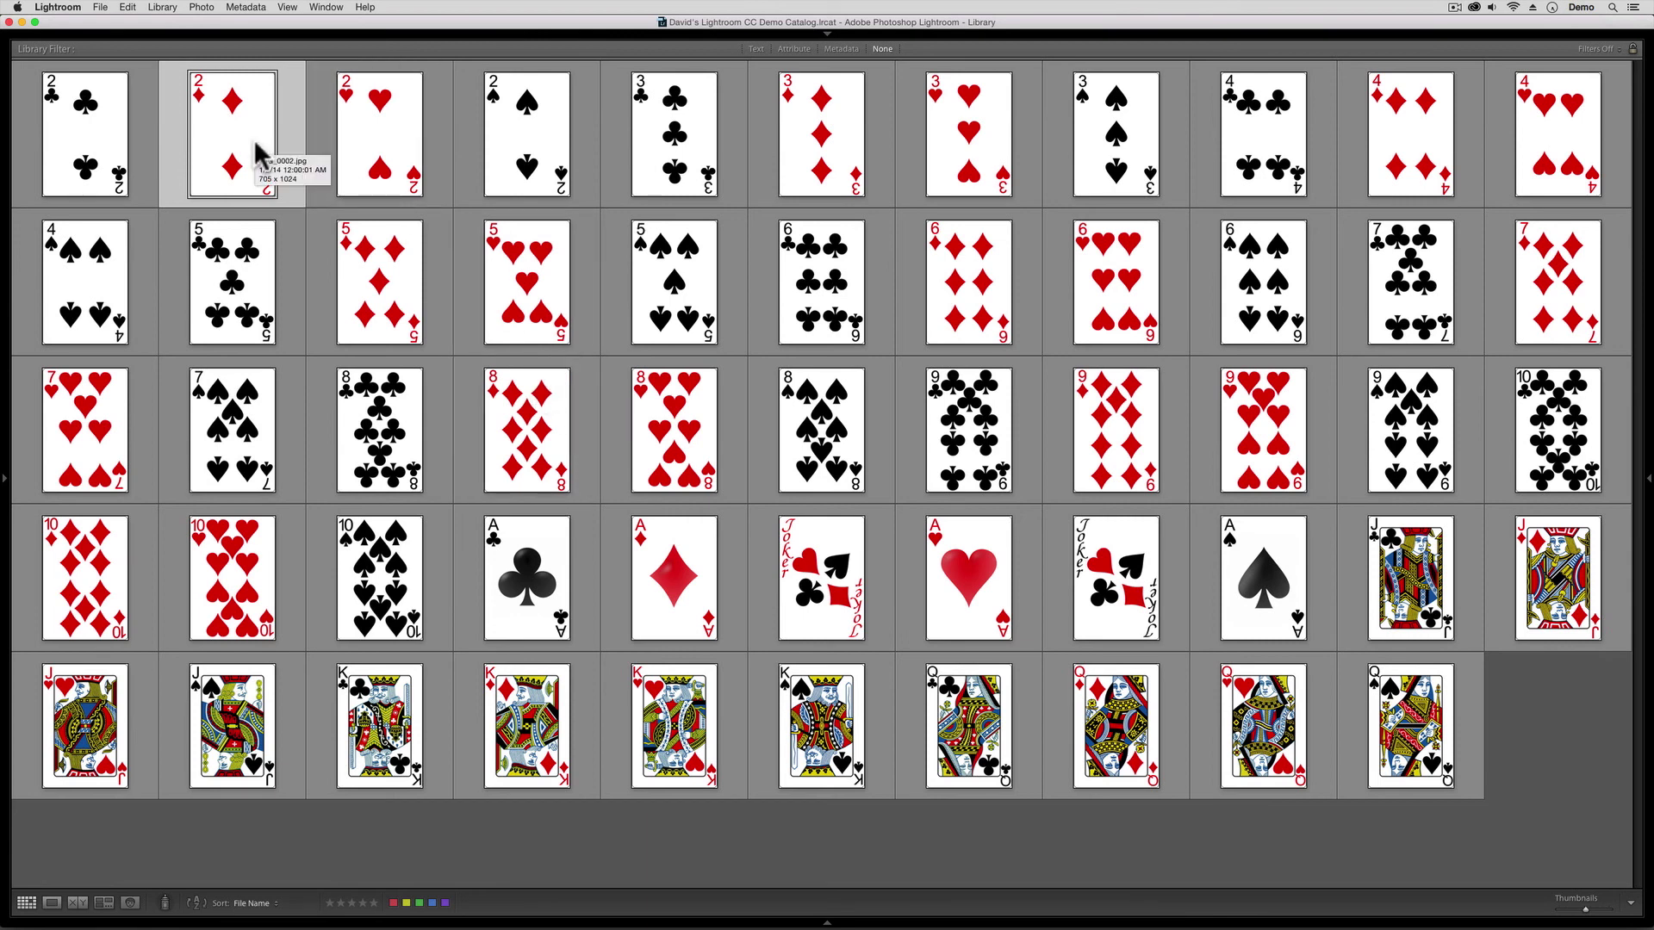
Step: Select the 3 of diamonds, then click empty grid space to deselect it
left_click(792, 149)
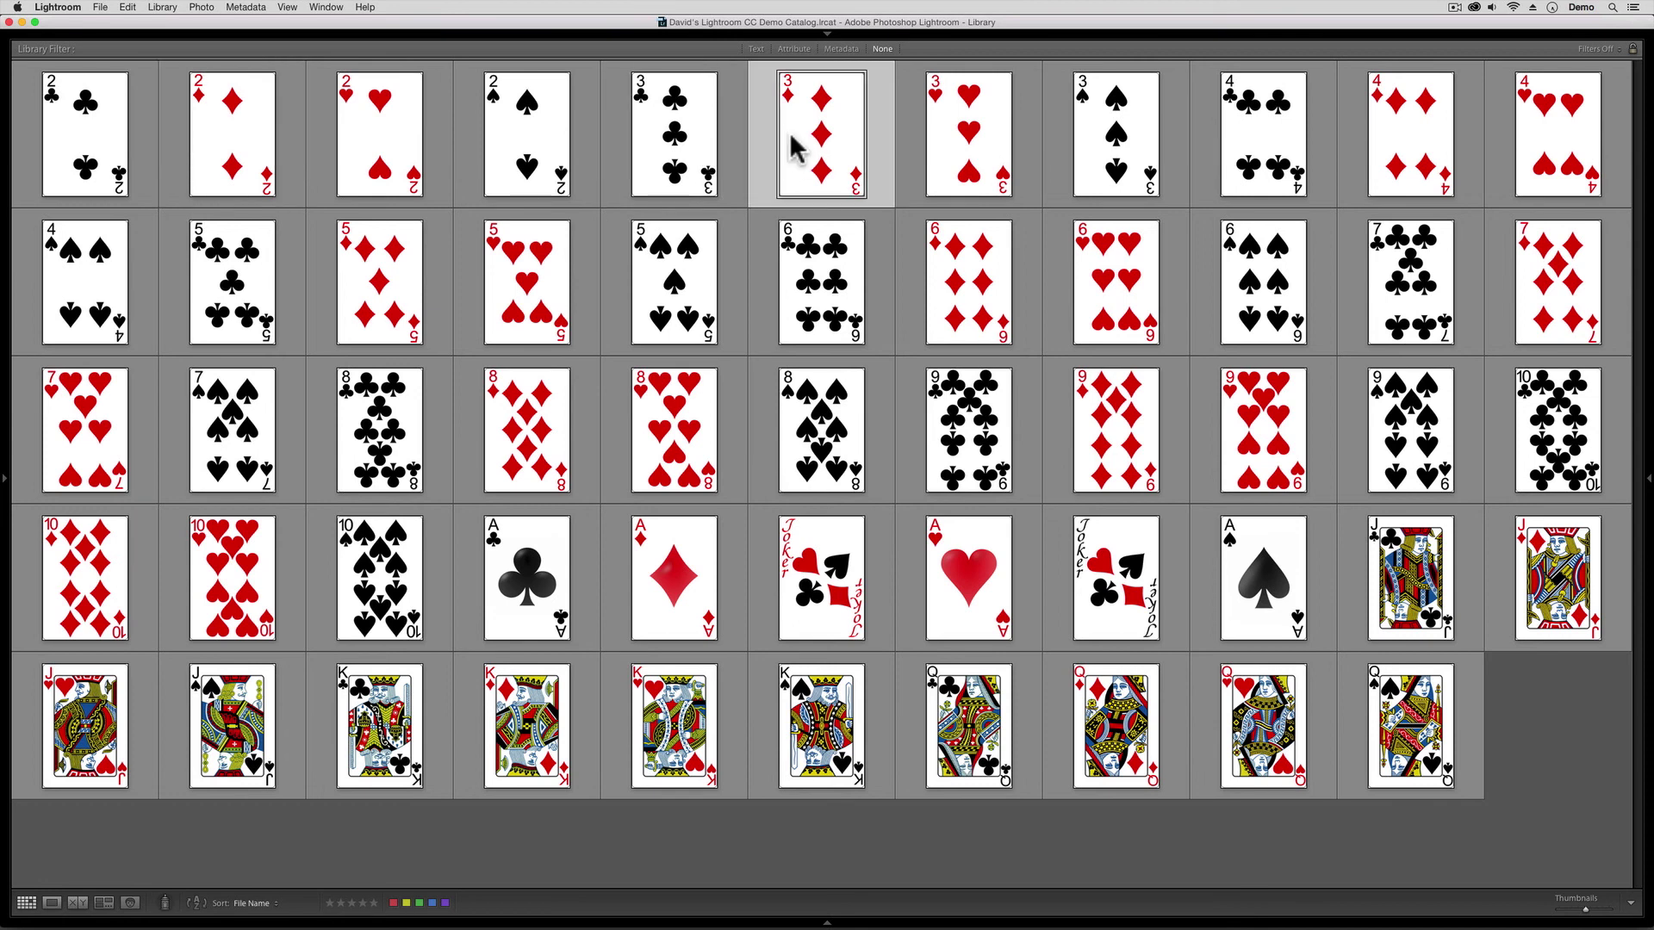
left_click(1535, 693)
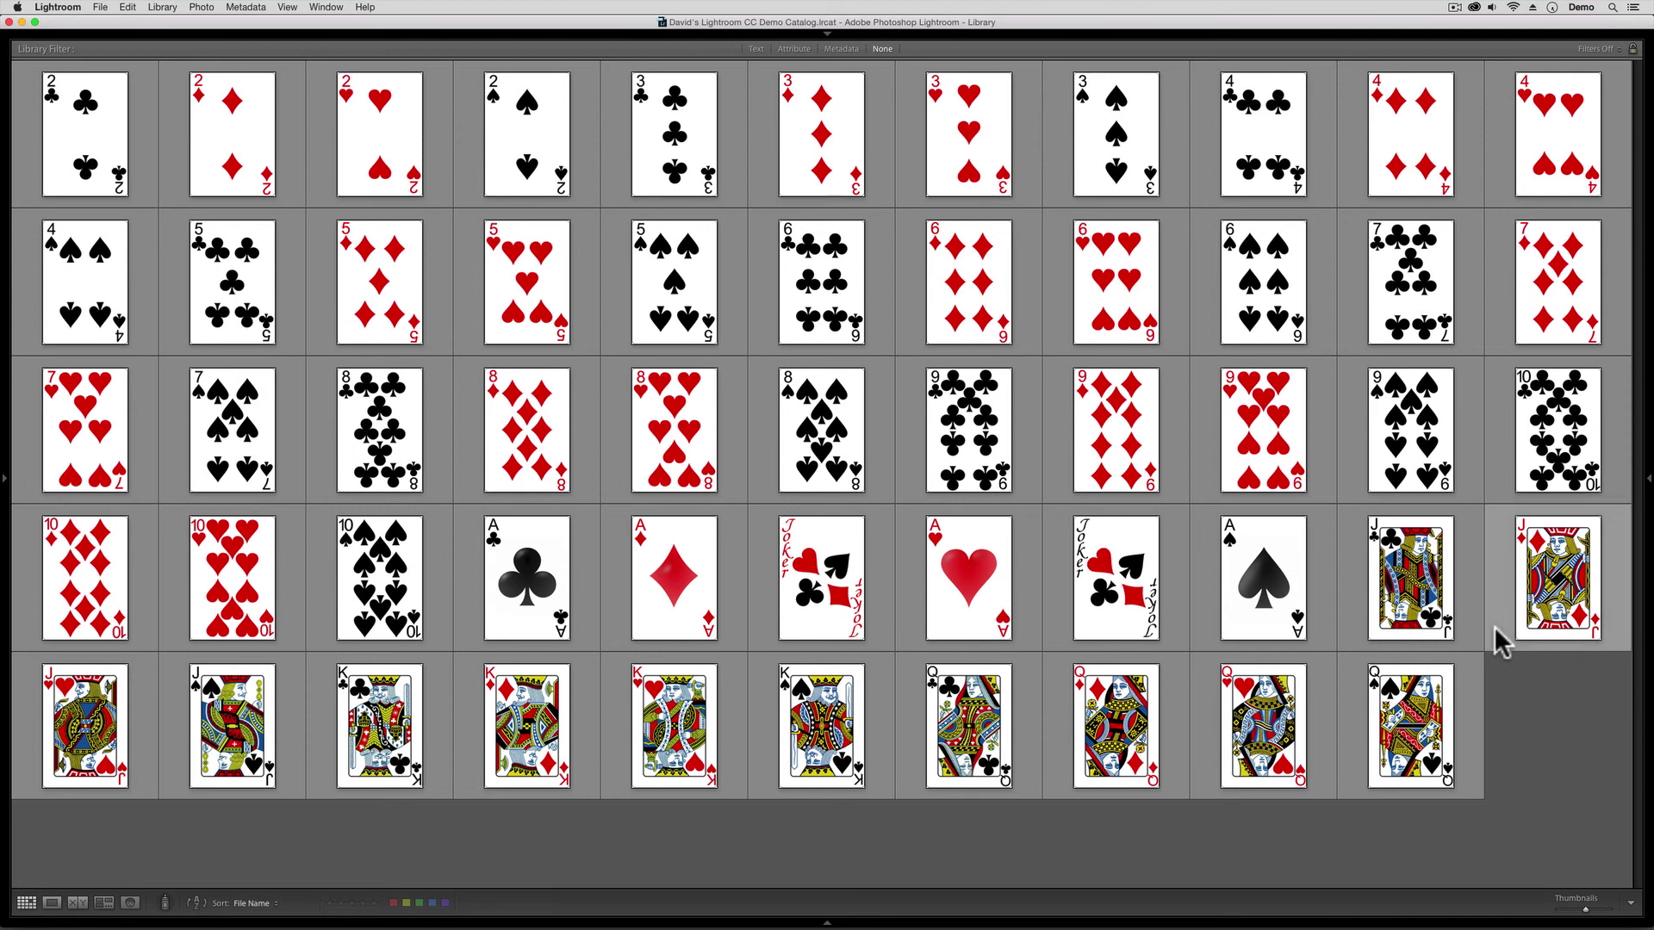
Step: Shift-select the range from the 3 of clubs through the 3 of spades
left_click(676, 135)
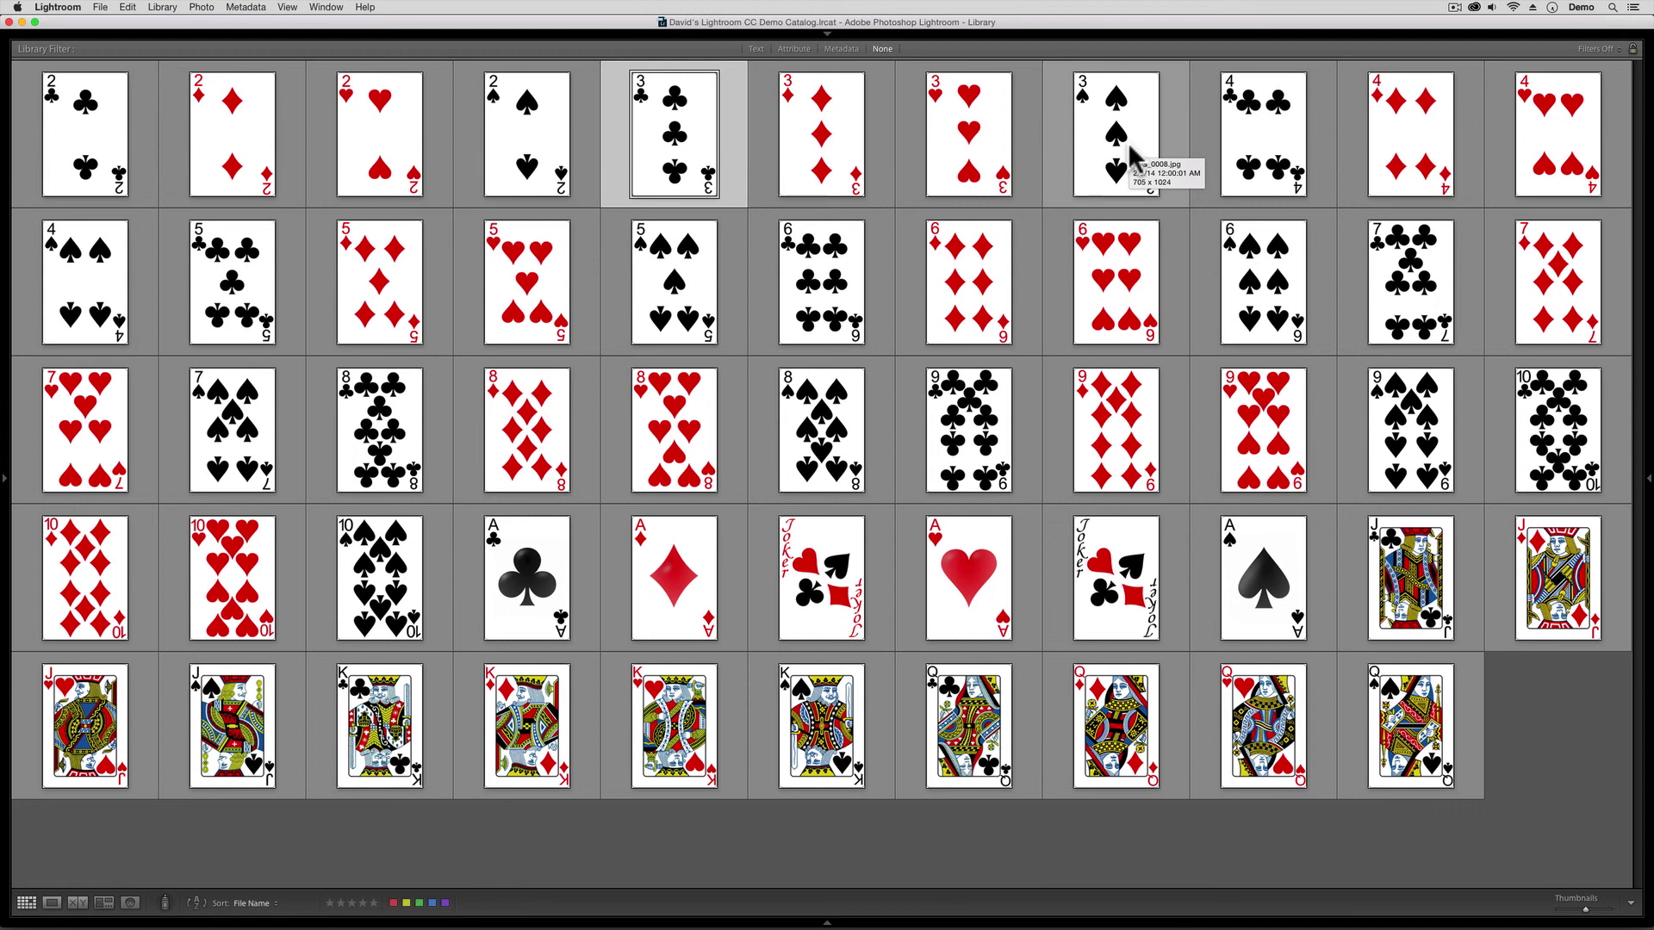
key("shift")
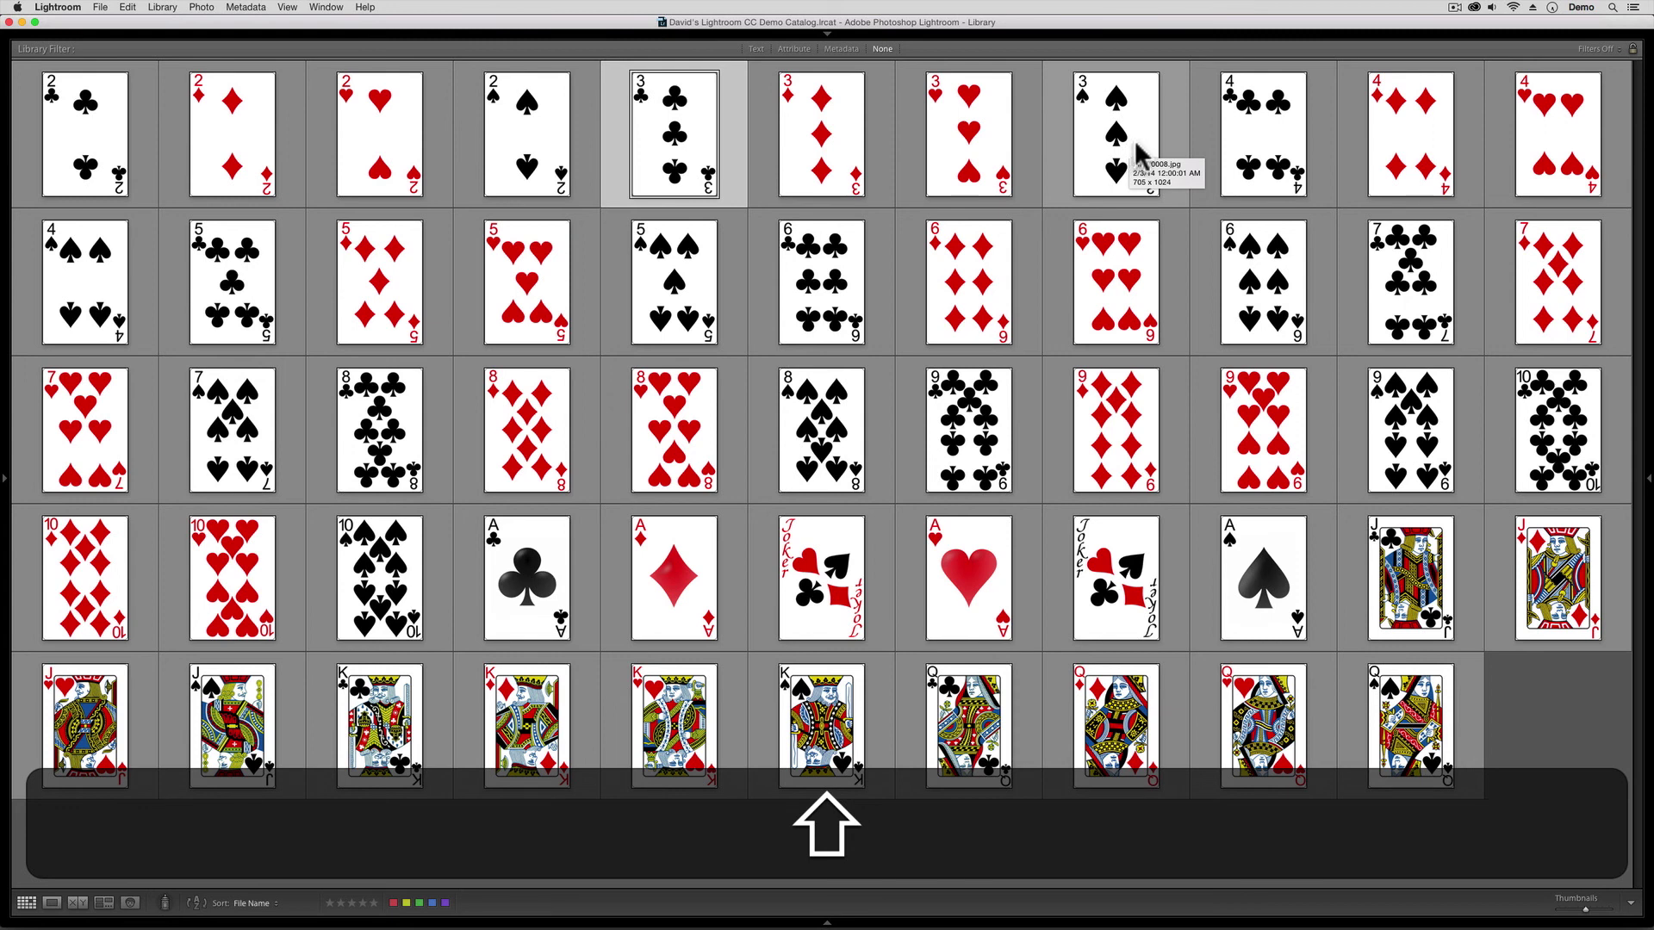
left_click(1134, 140, "shift")
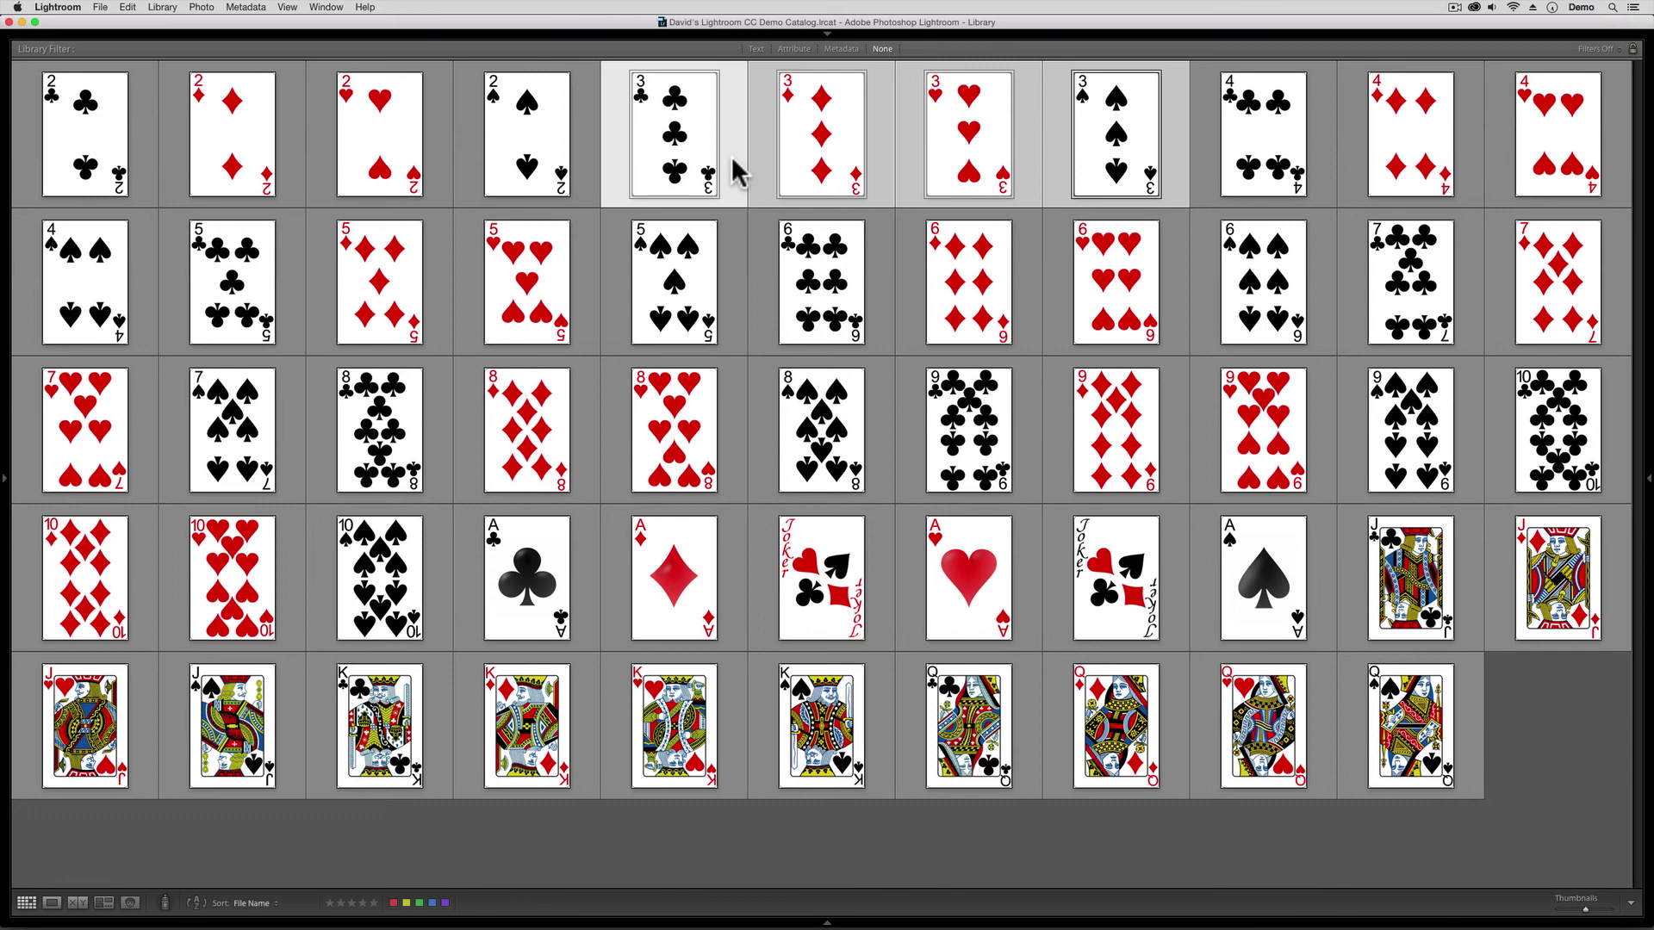
Step: Show and hide the right metadata panel, then make the 3 of hearts the active card
left_click(1647, 476)
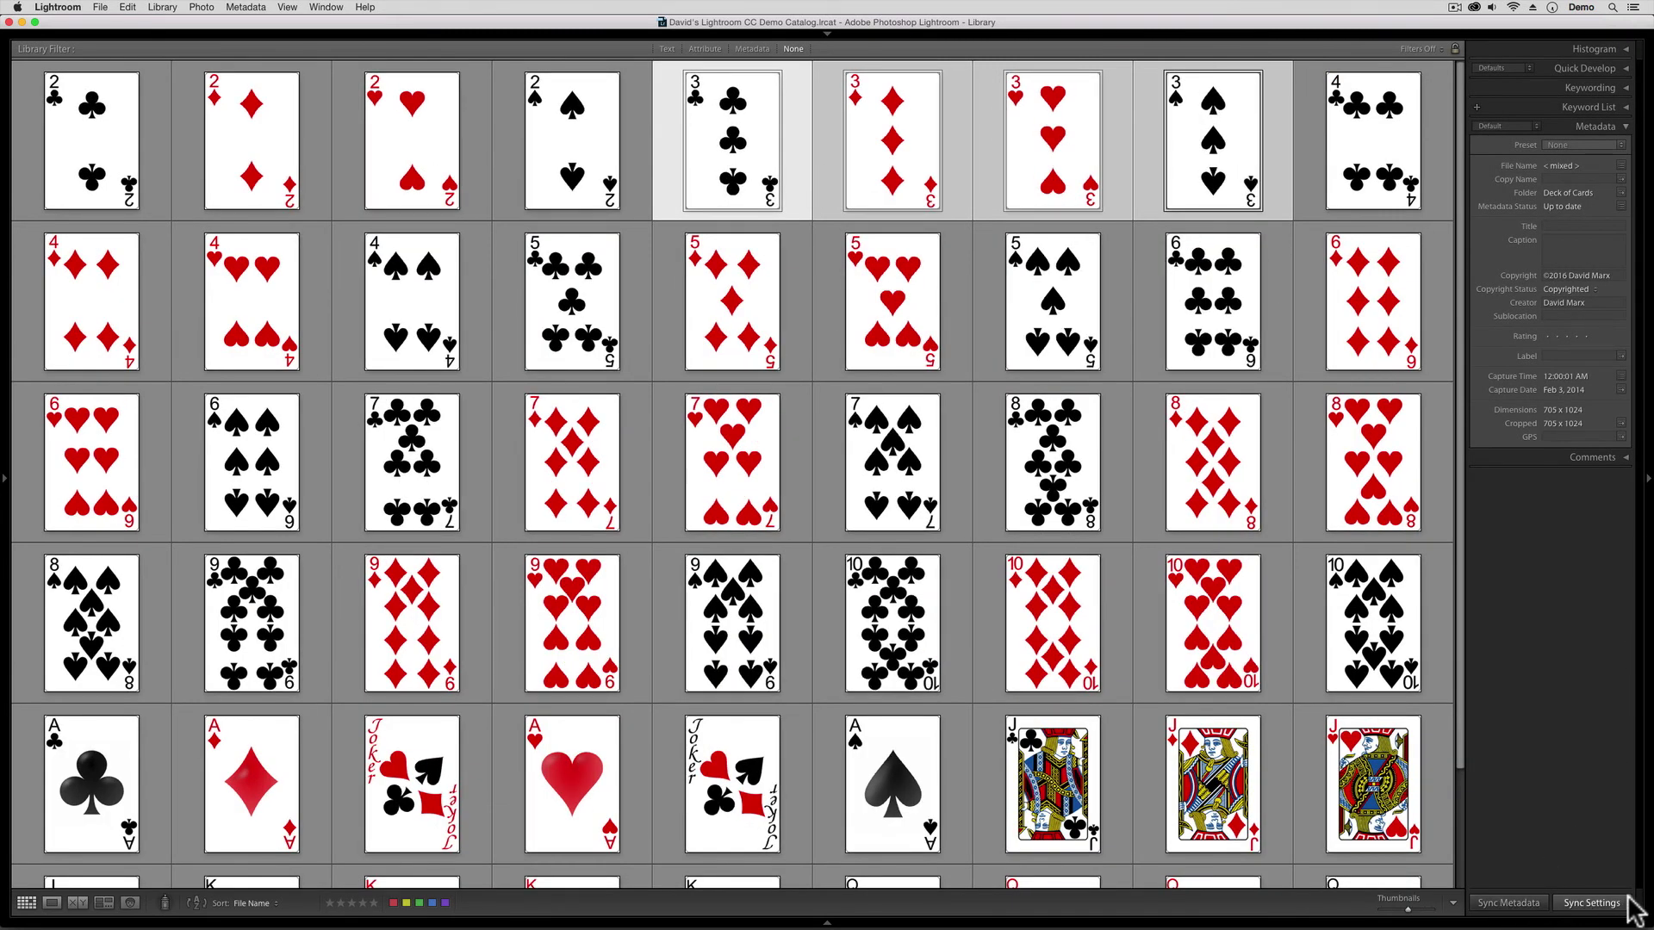
left_click(1646, 489)
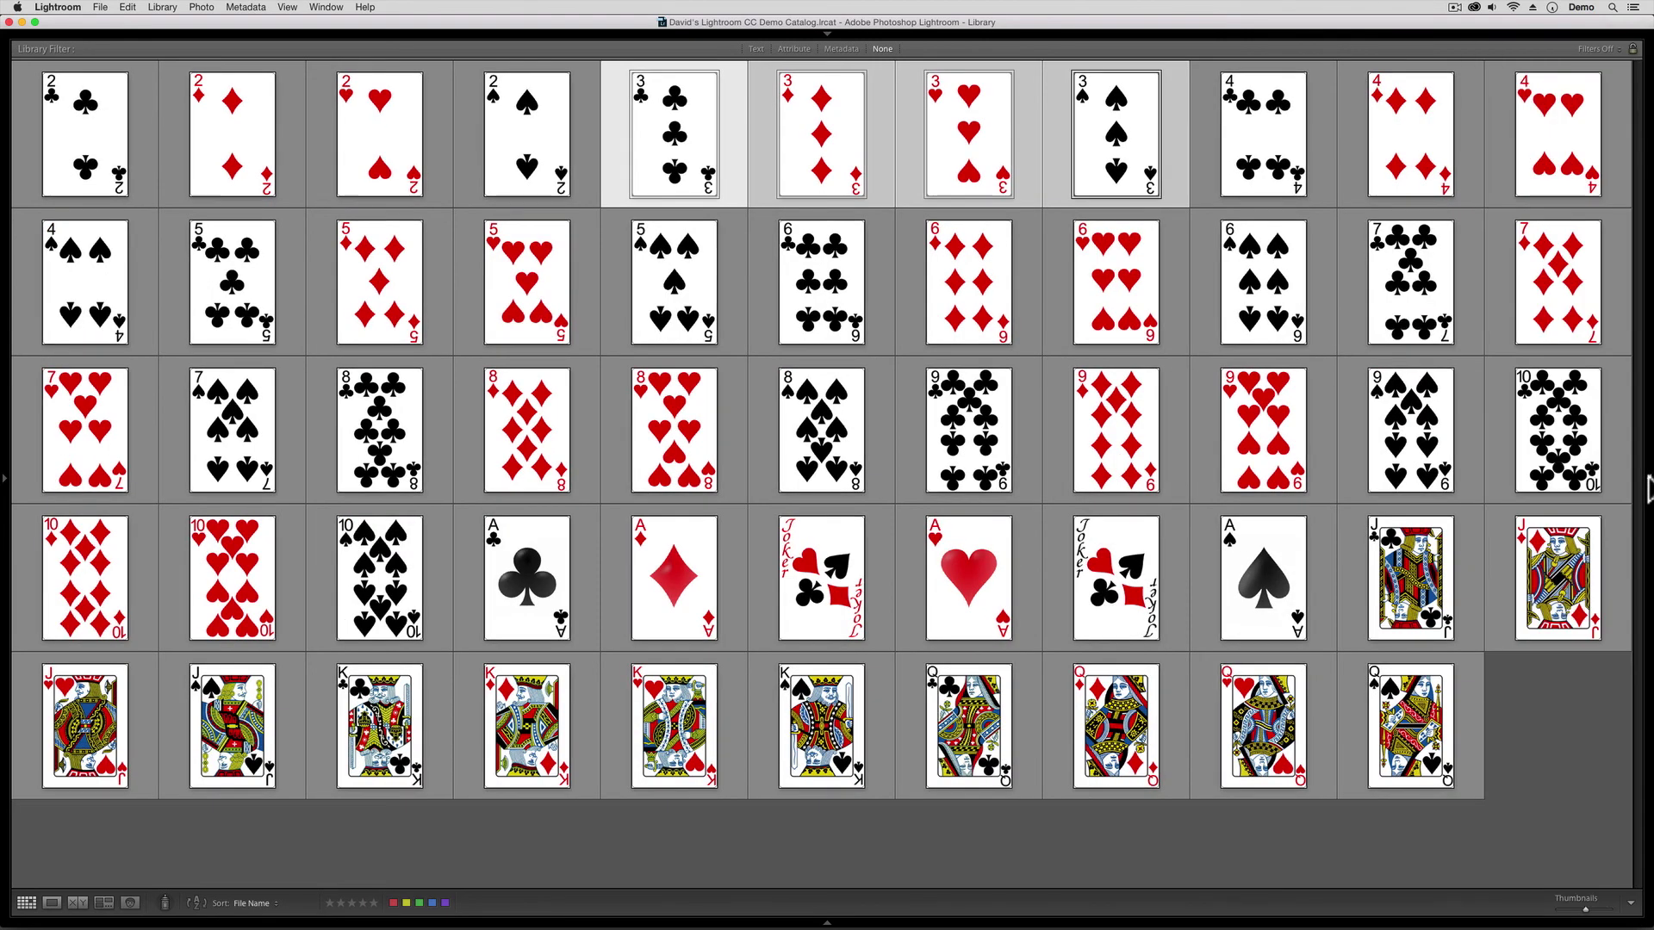
left_click(947, 119)
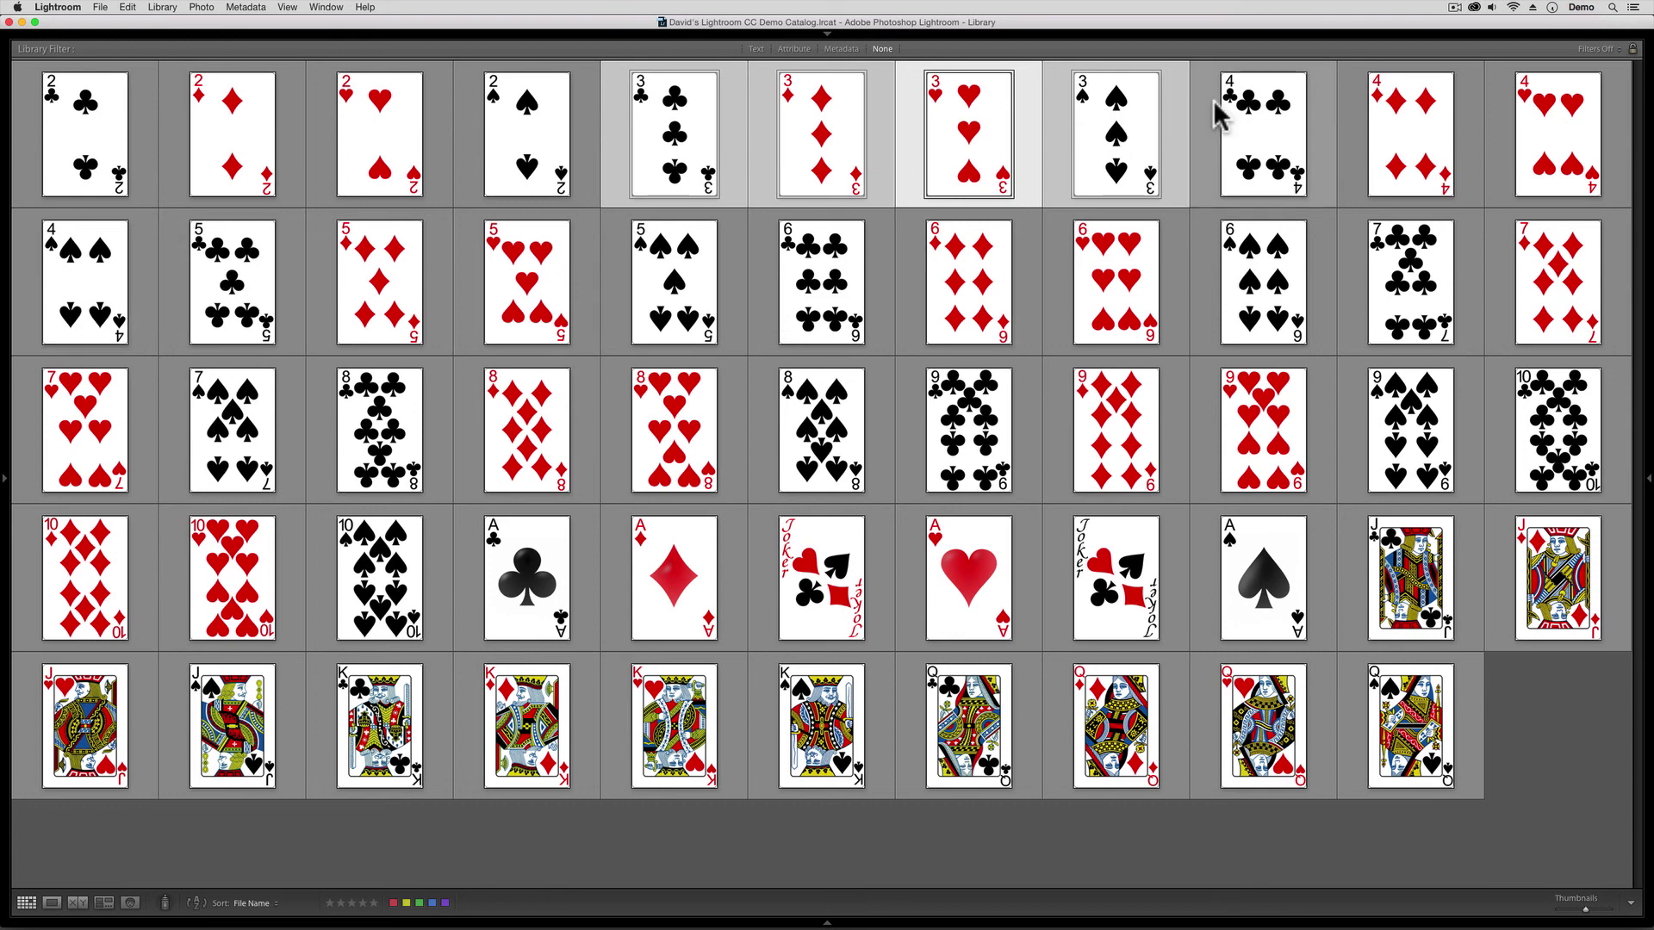
Step: Shift-select the range from the 4 of clubs through the 4 of spades
left_click(1256, 141)
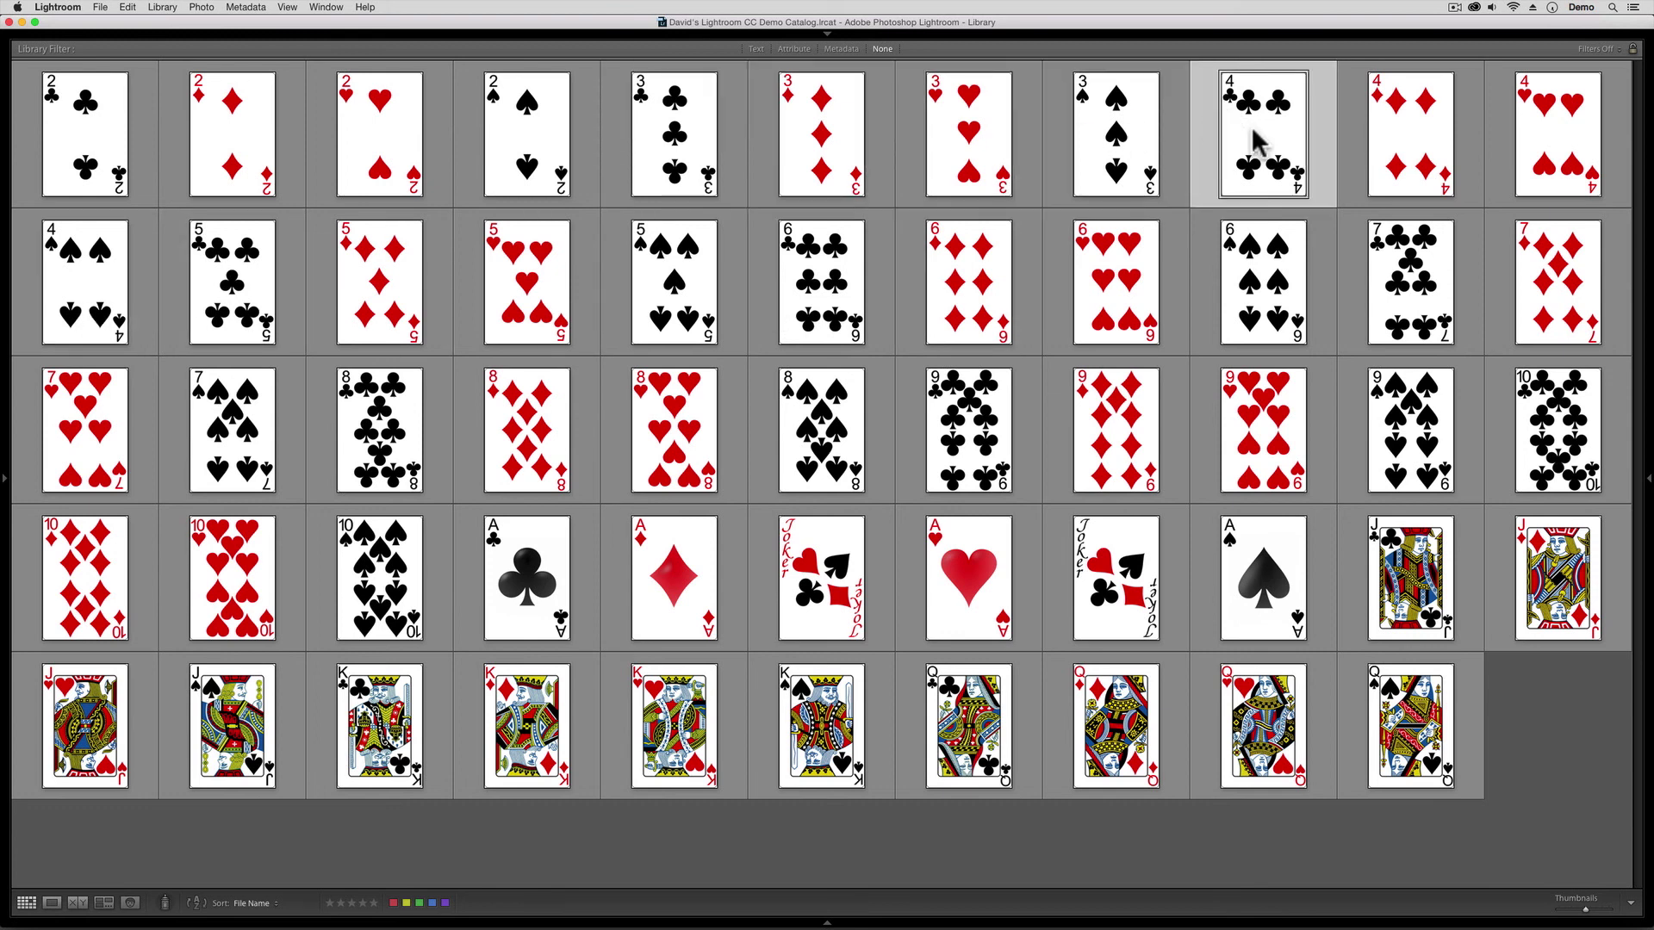
key("shift")
left_click(105, 303, "shift")
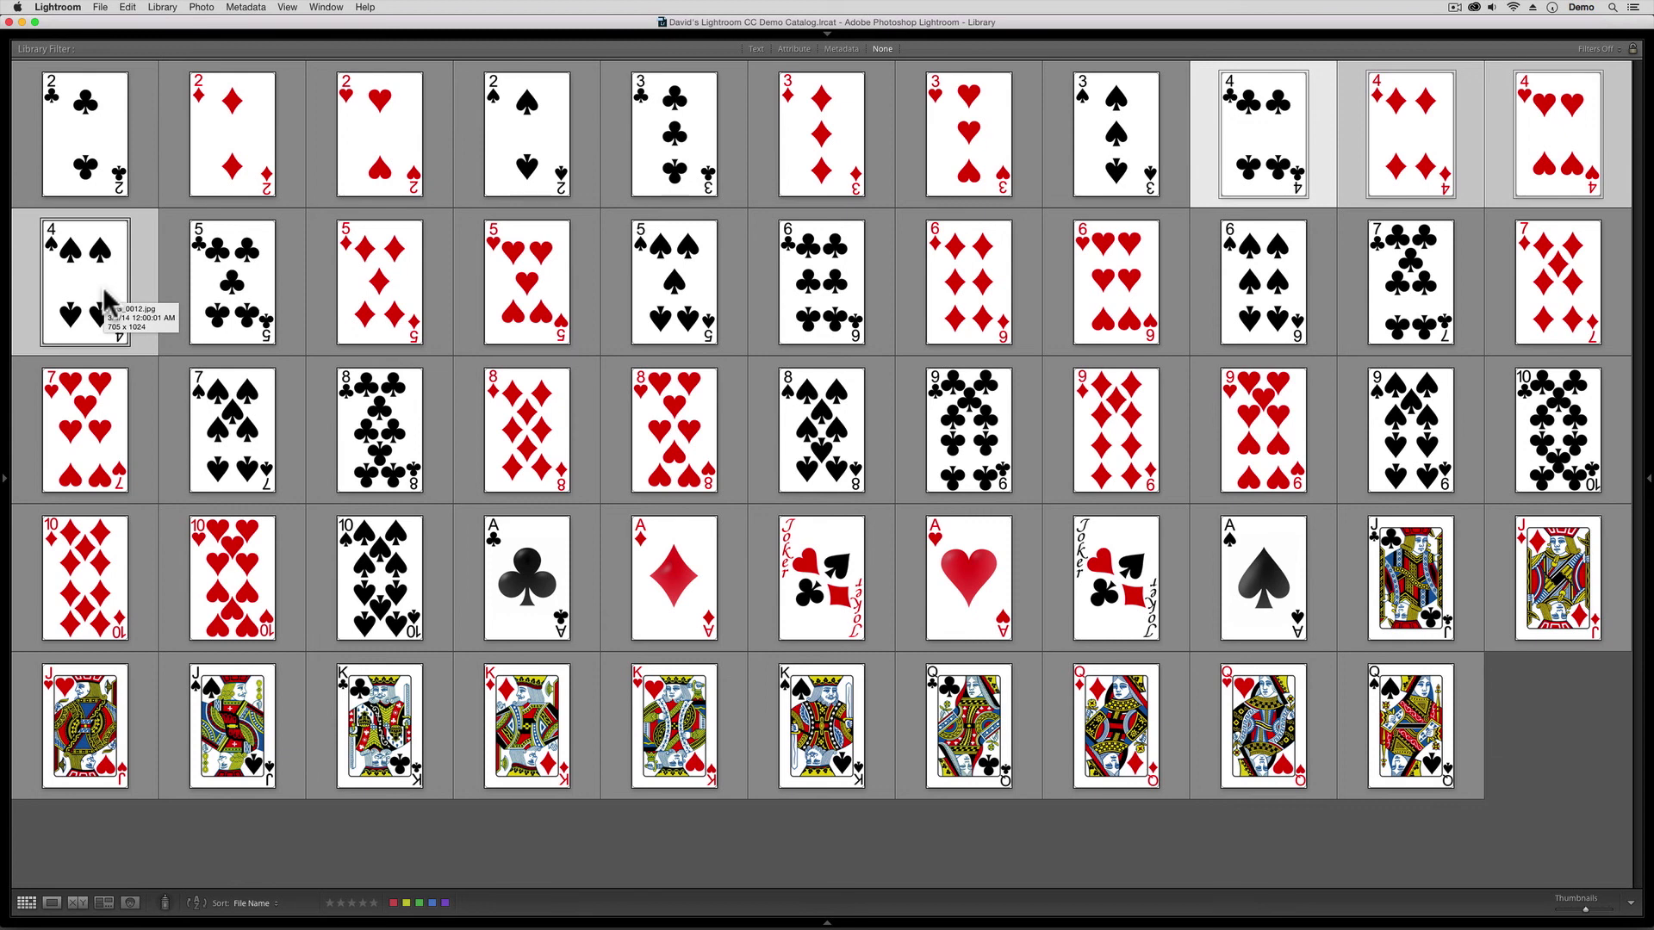
Step: Select the 5 of clubs through the 5 of spades, then clear that selection
left_click(214, 272)
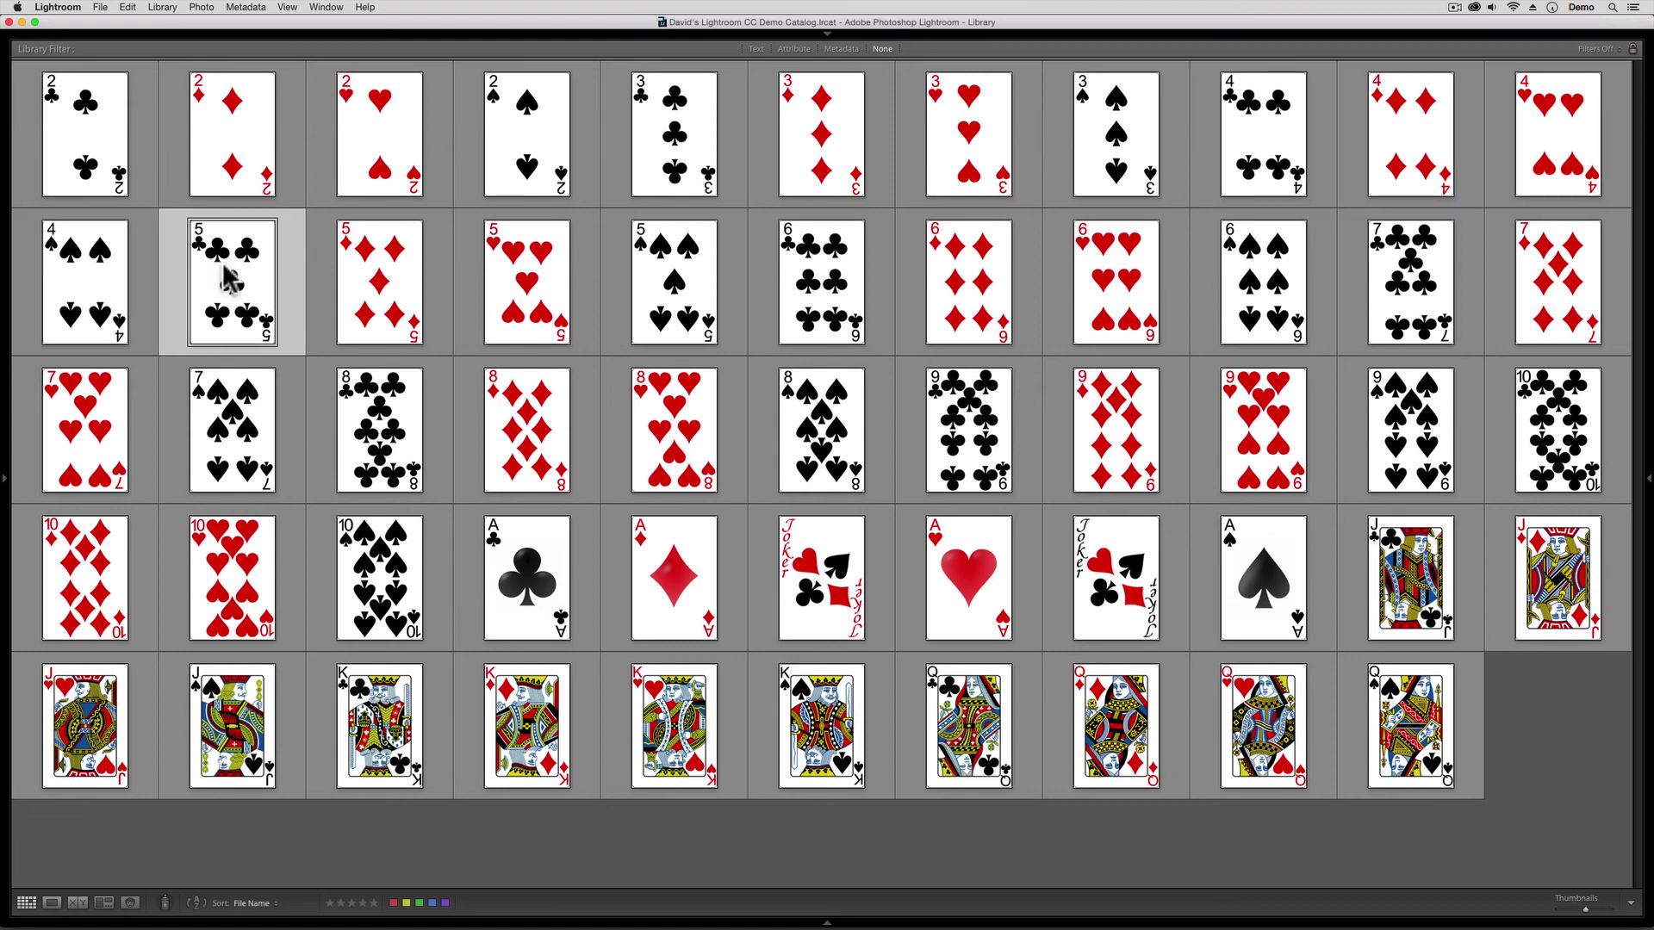
left_click(679, 283, "shift")
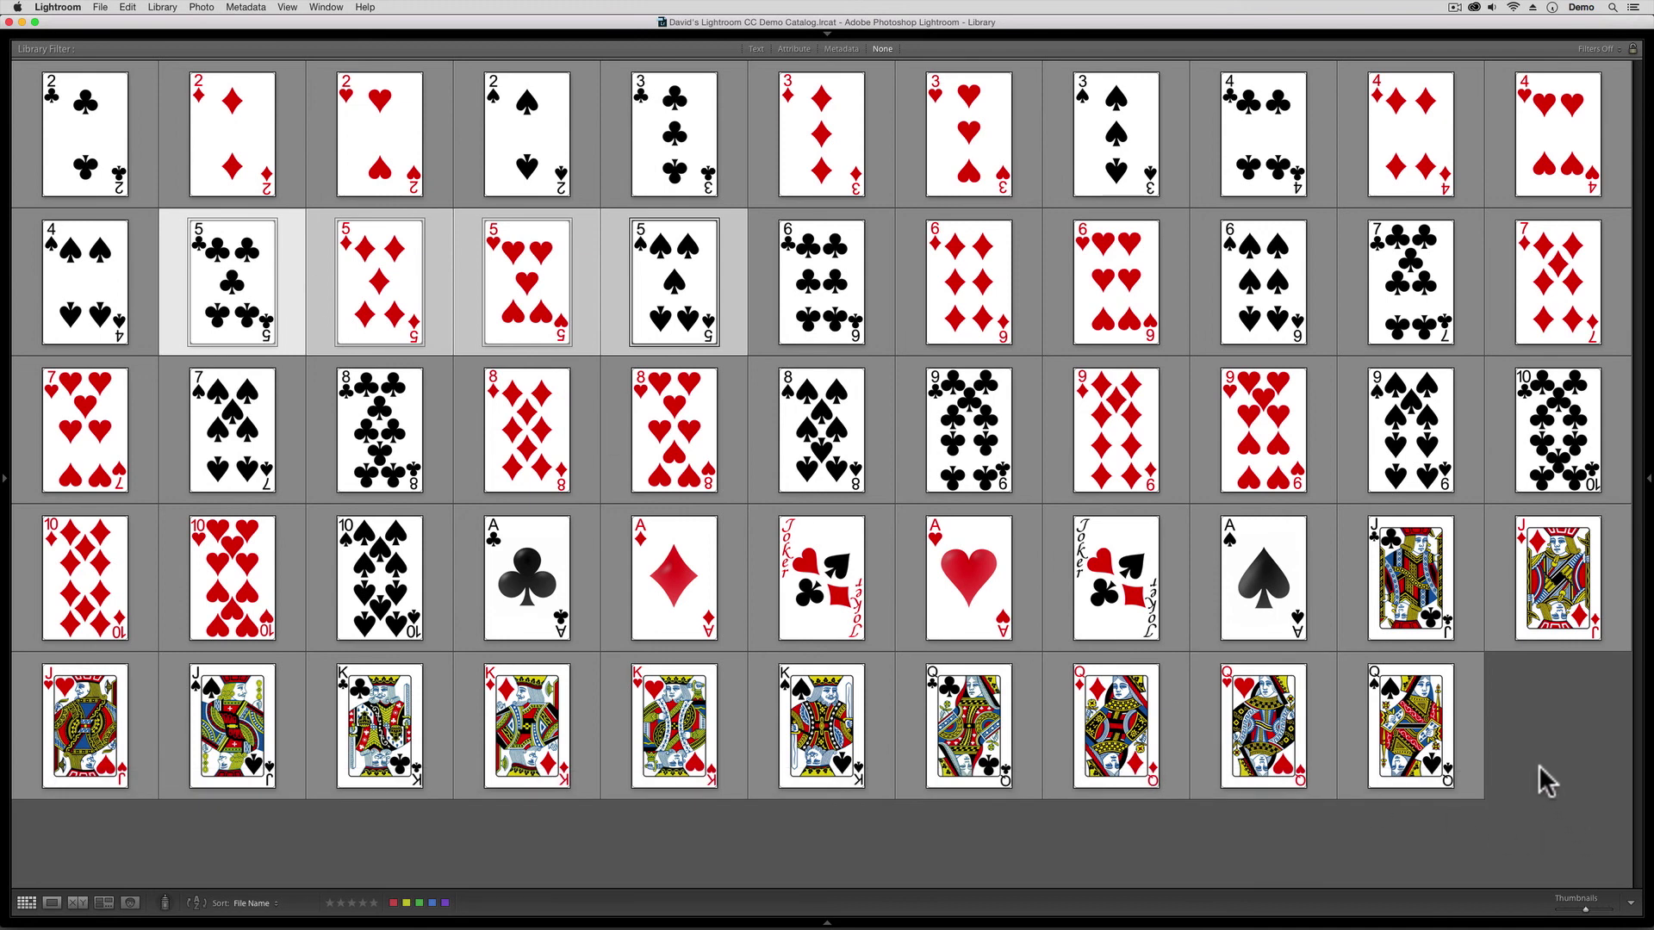
left_click(1541, 752)
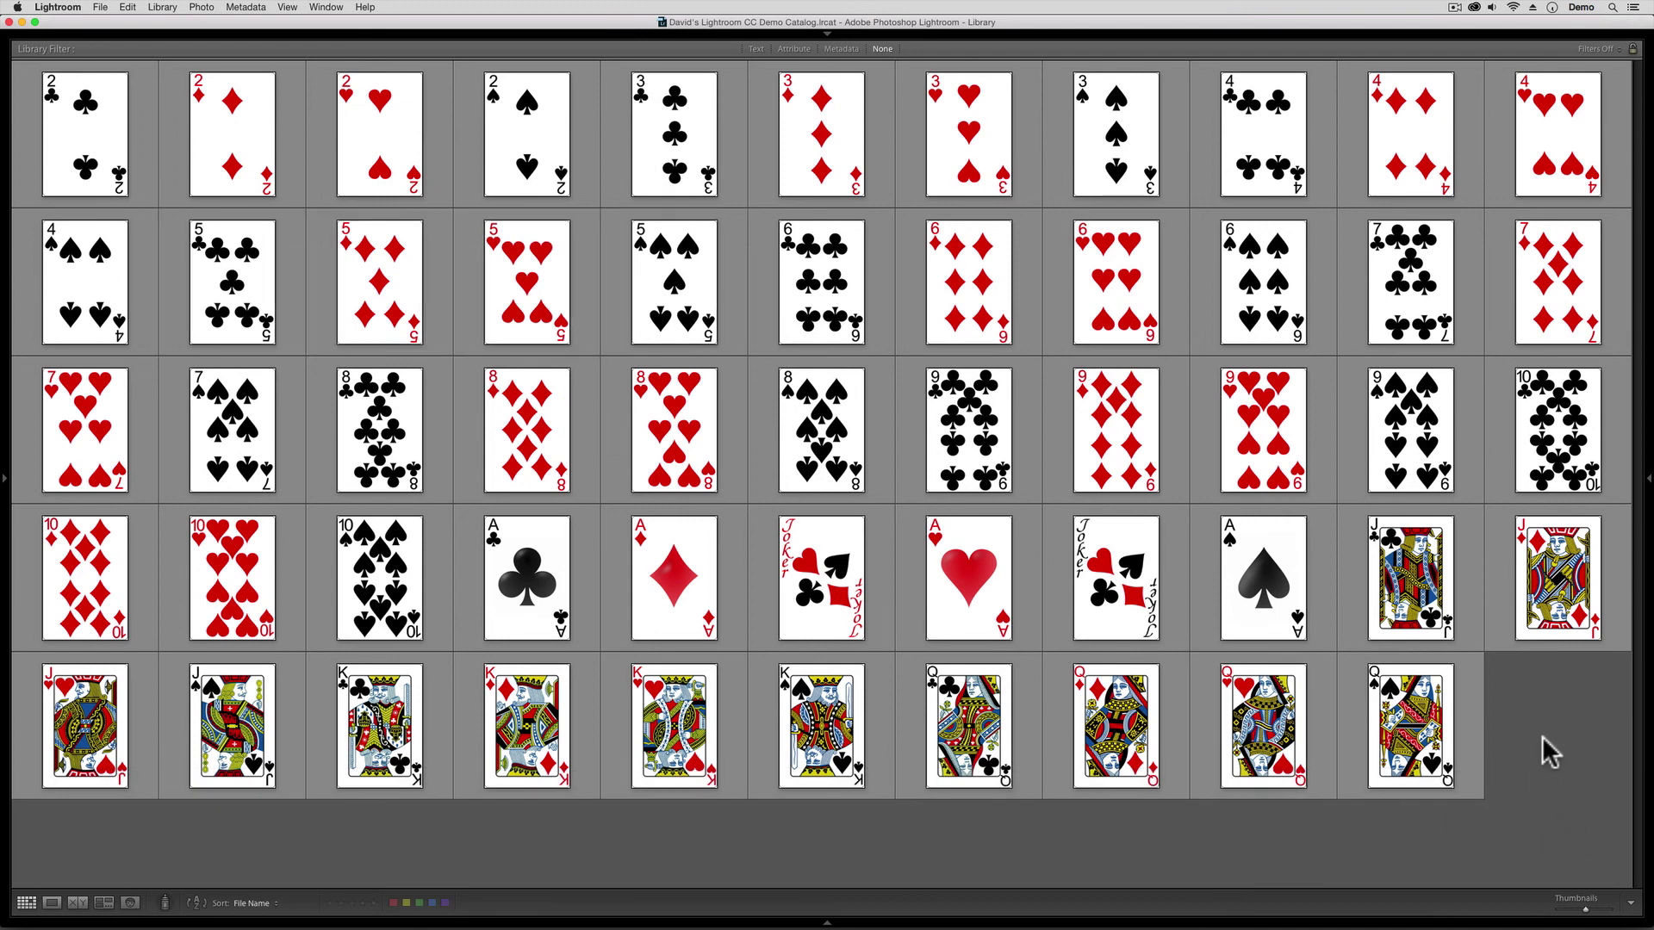
Step: Select the 5 of clubs and Command-add the 5 of spades to the selection
left_click(232, 270)
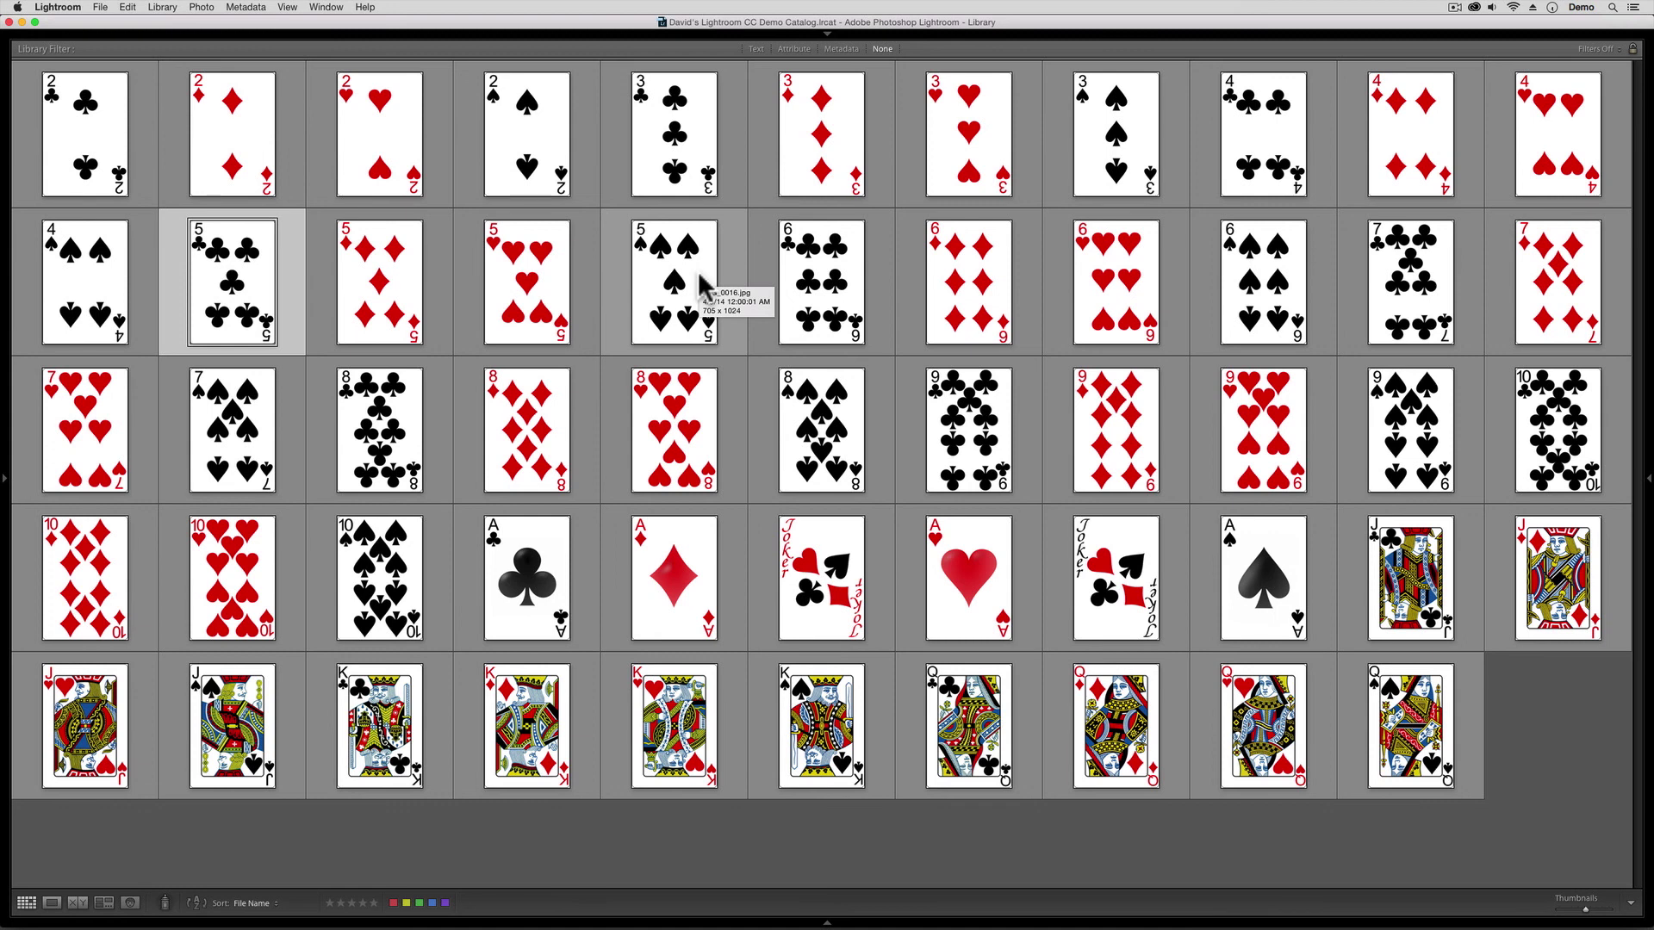
key("super")
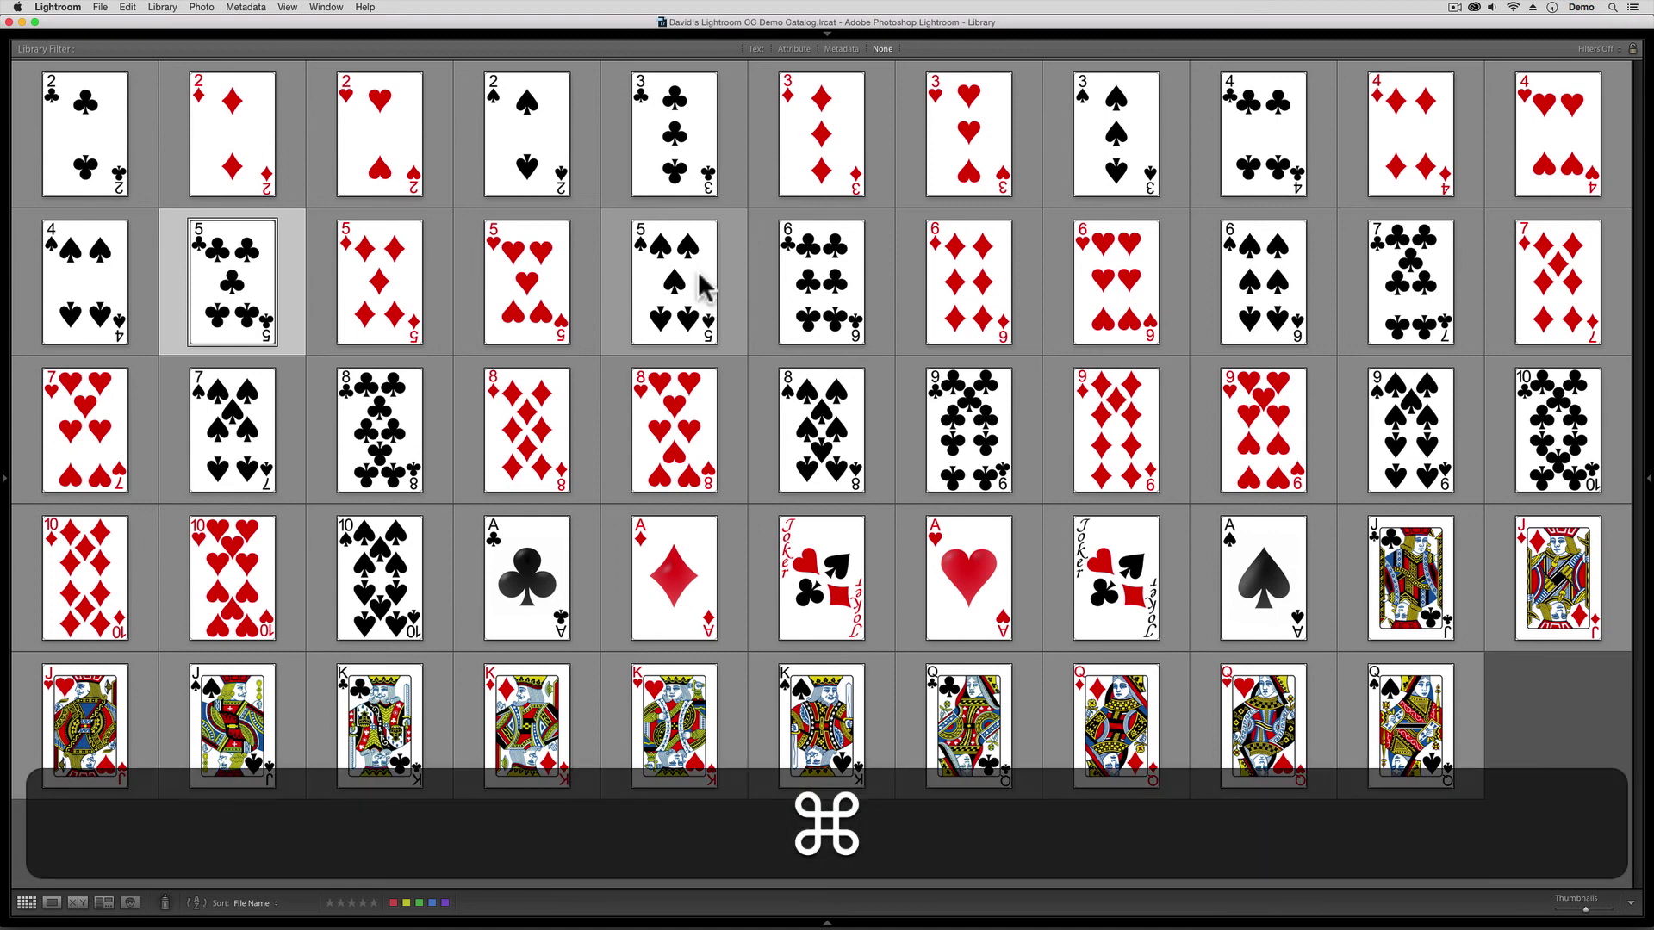
left_click(704, 287, "super")
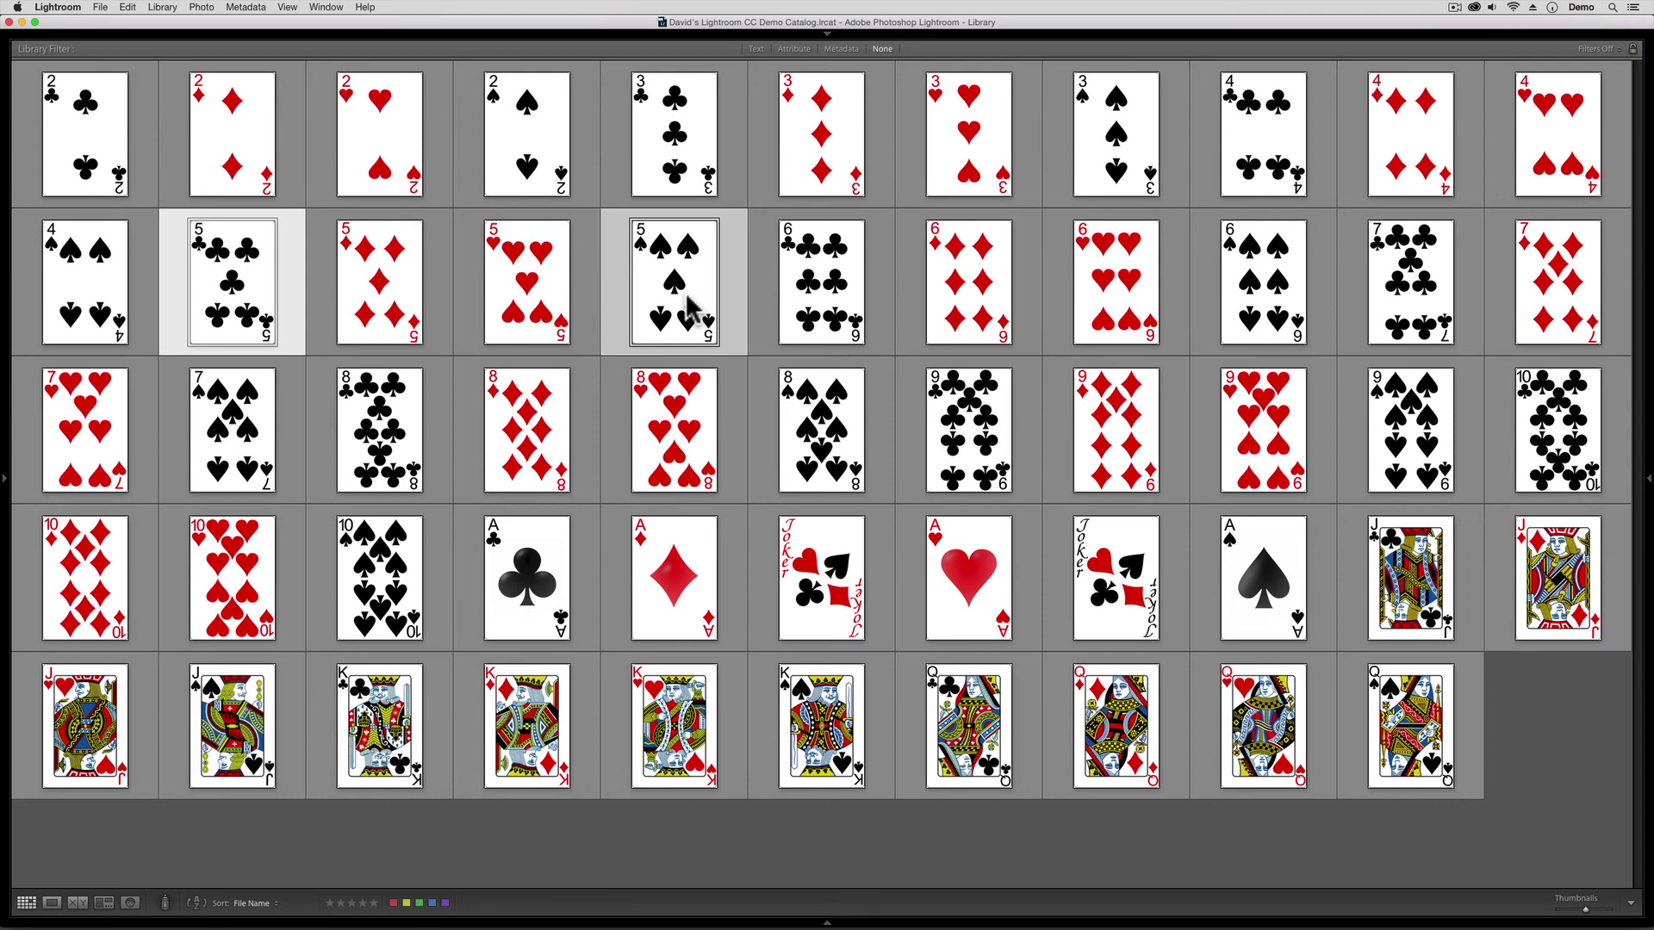
Step: Enlarge the thumbnails two steps with Command+= so nine cards fit per row
key("equal")
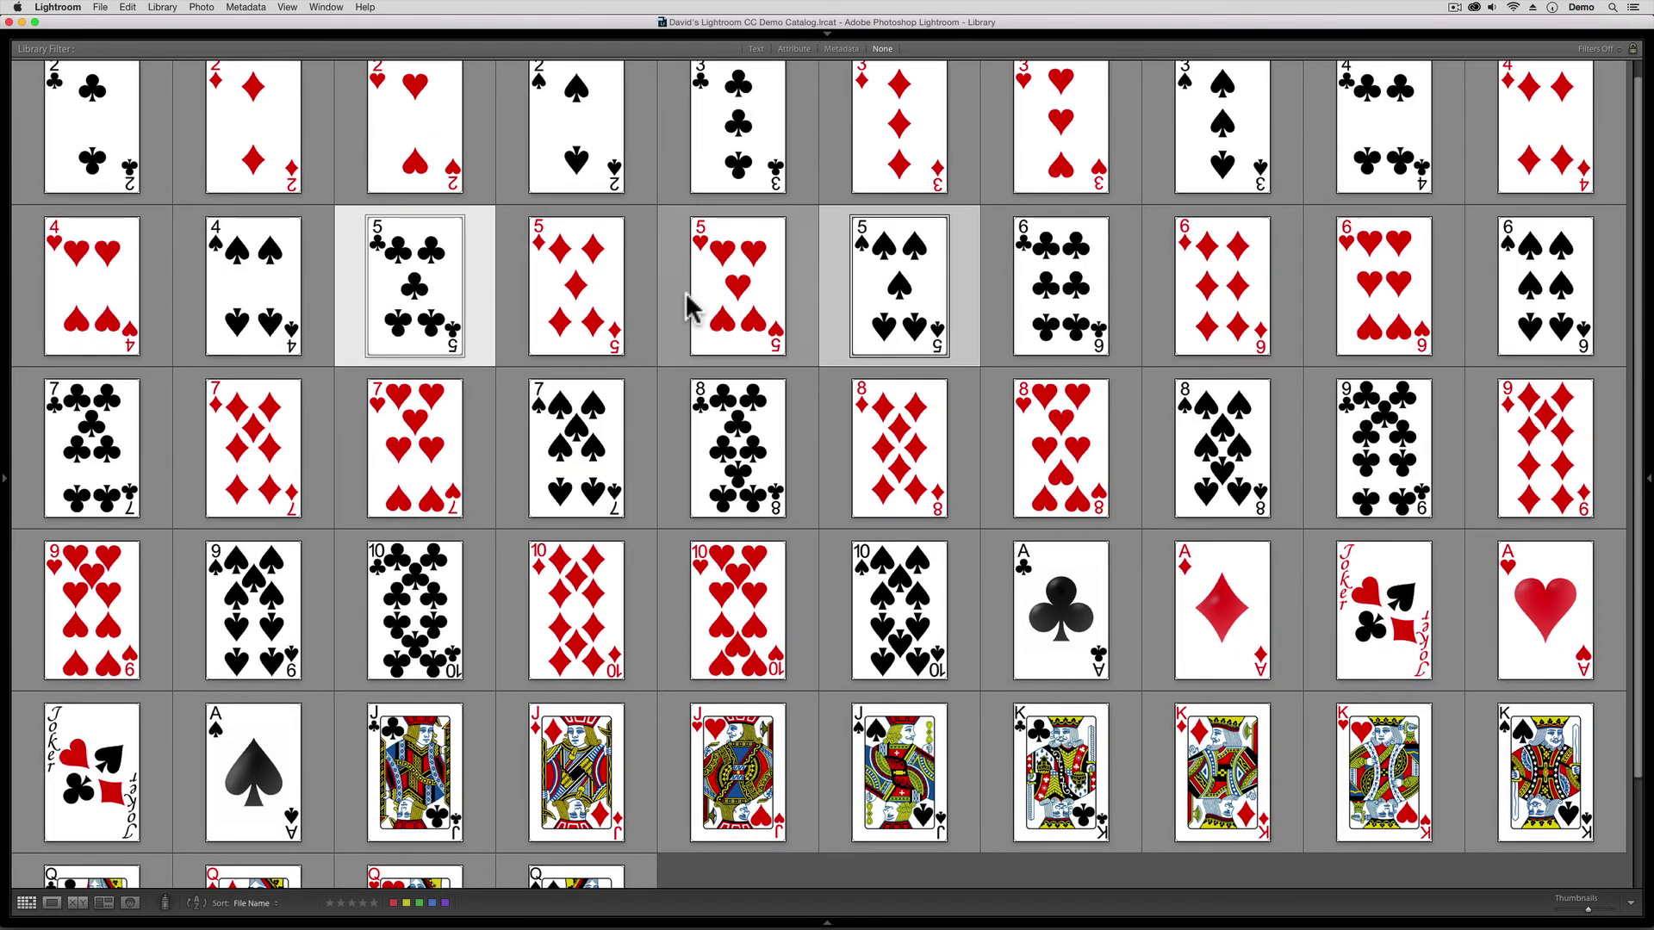
key("equal")
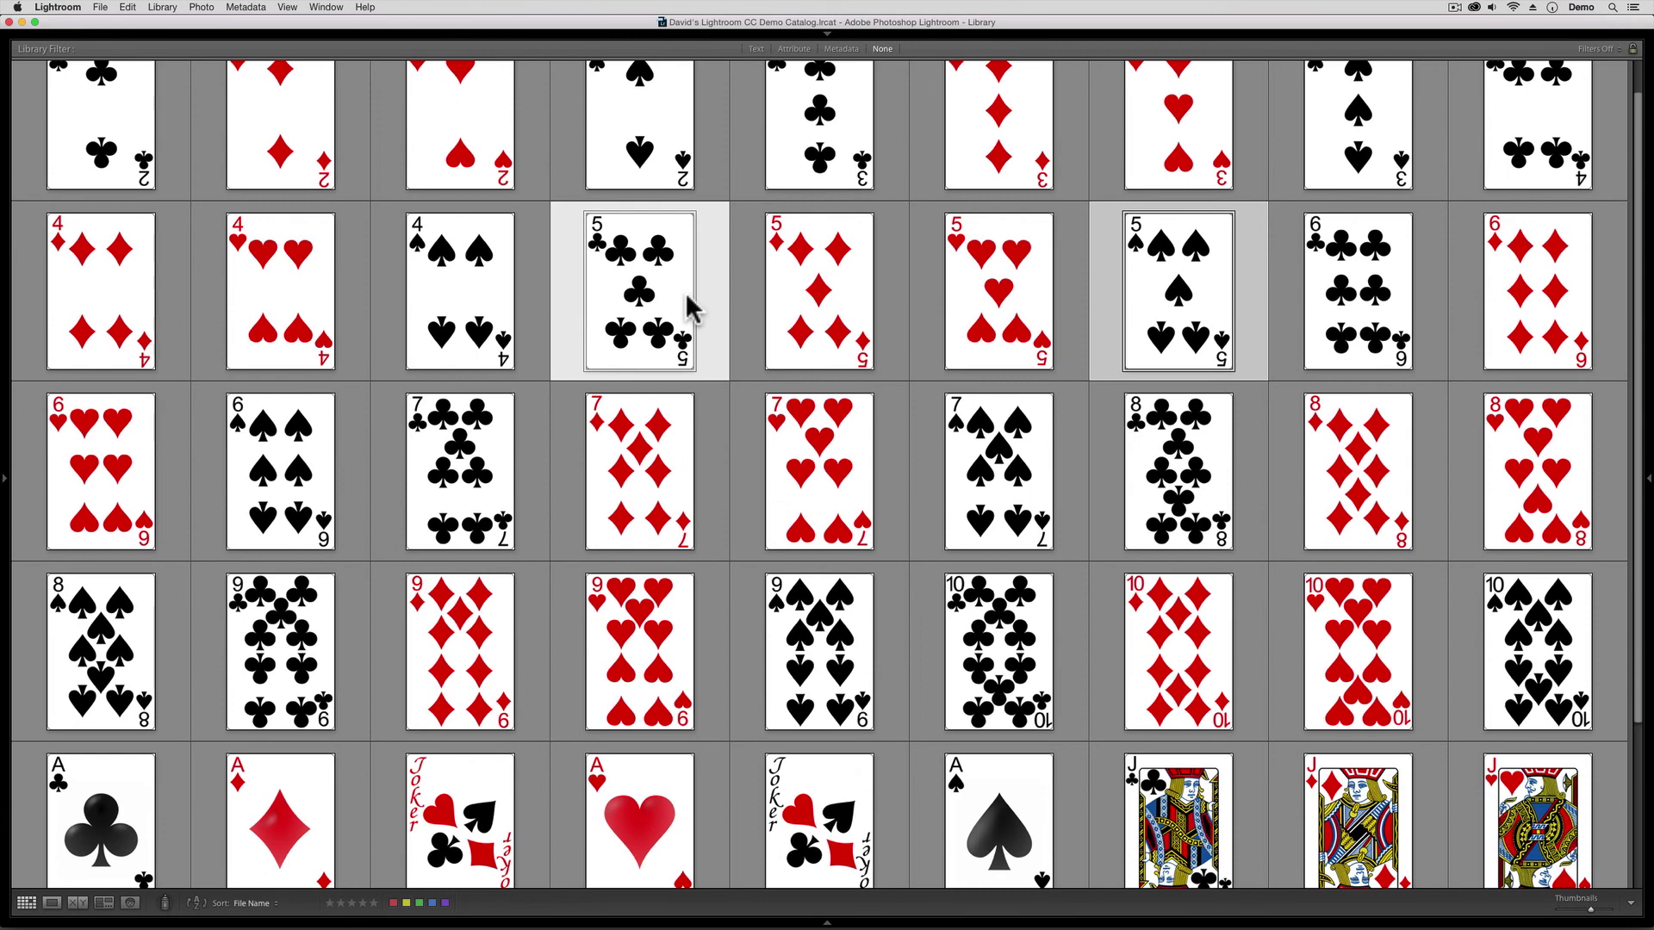
scroll(712, 416, "down", 3)
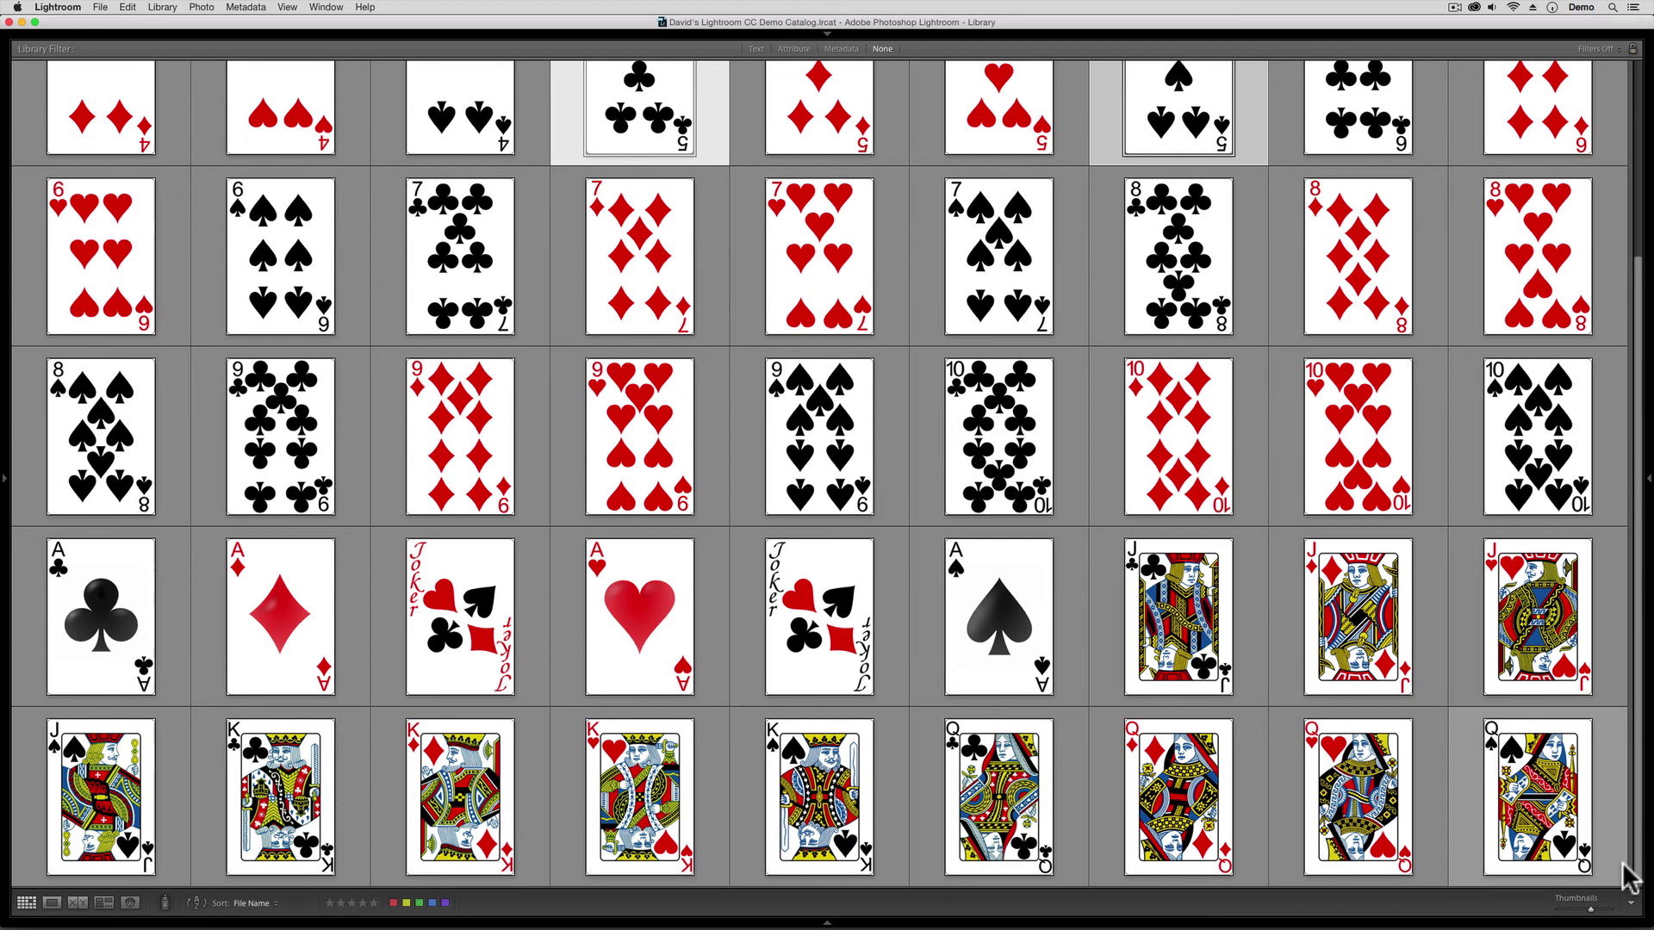
scroll(1628, 878, "up", 3)
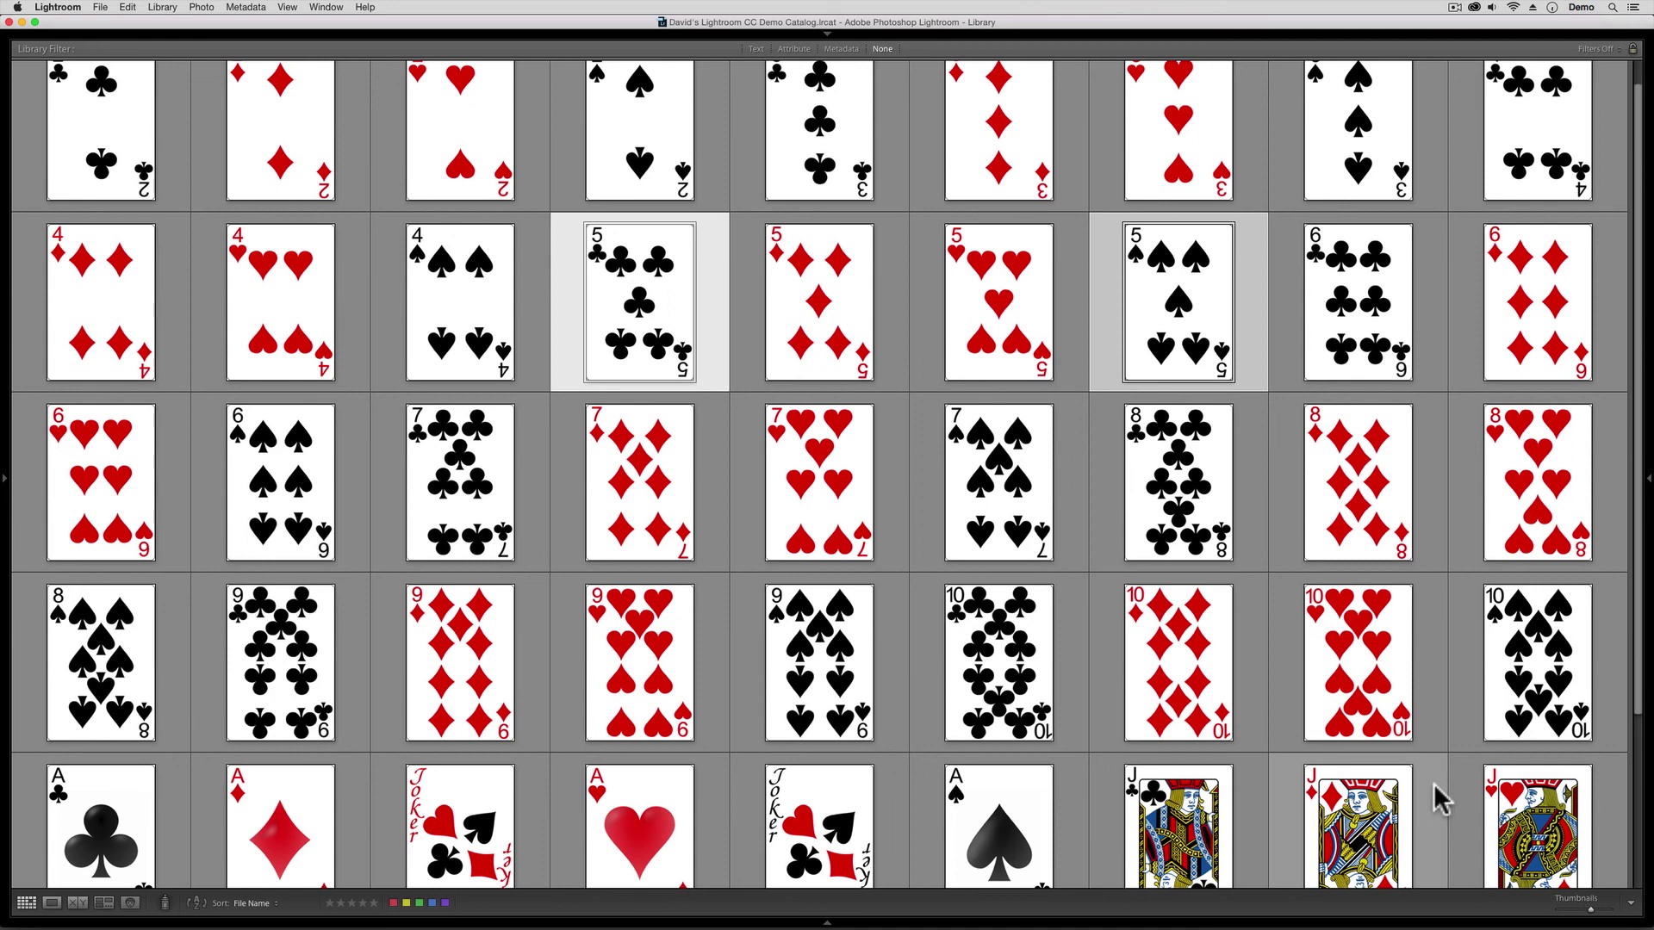
Step: Deselect both 5s with Edit > Select None
left_click(129, 7)
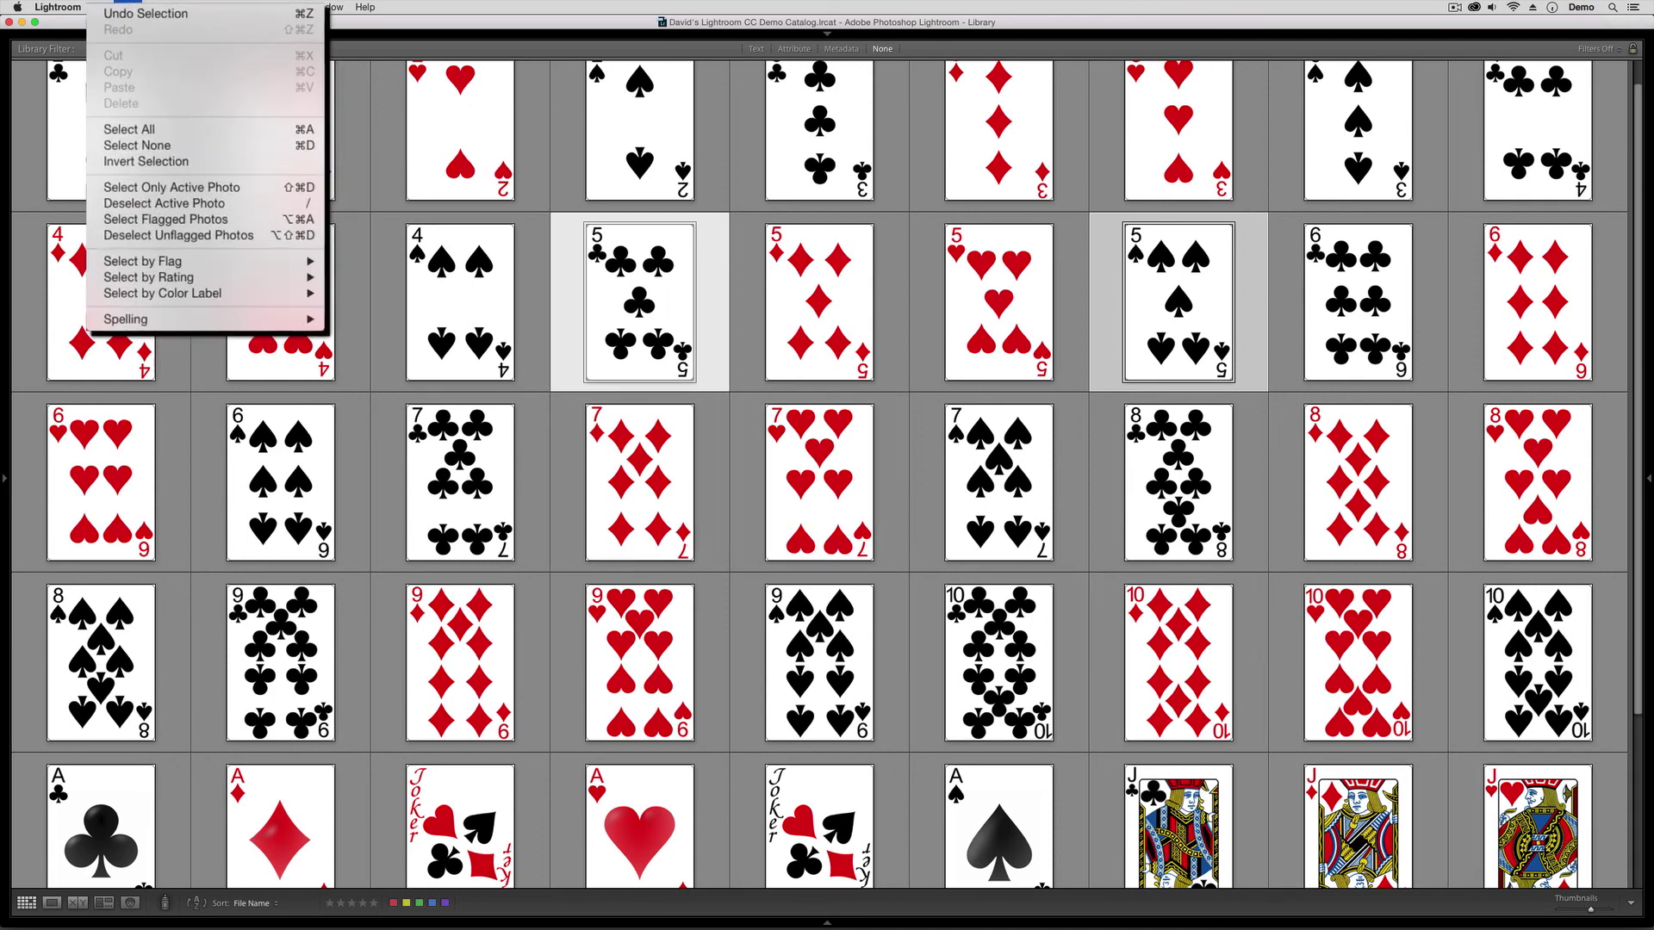
left_click(183, 145)
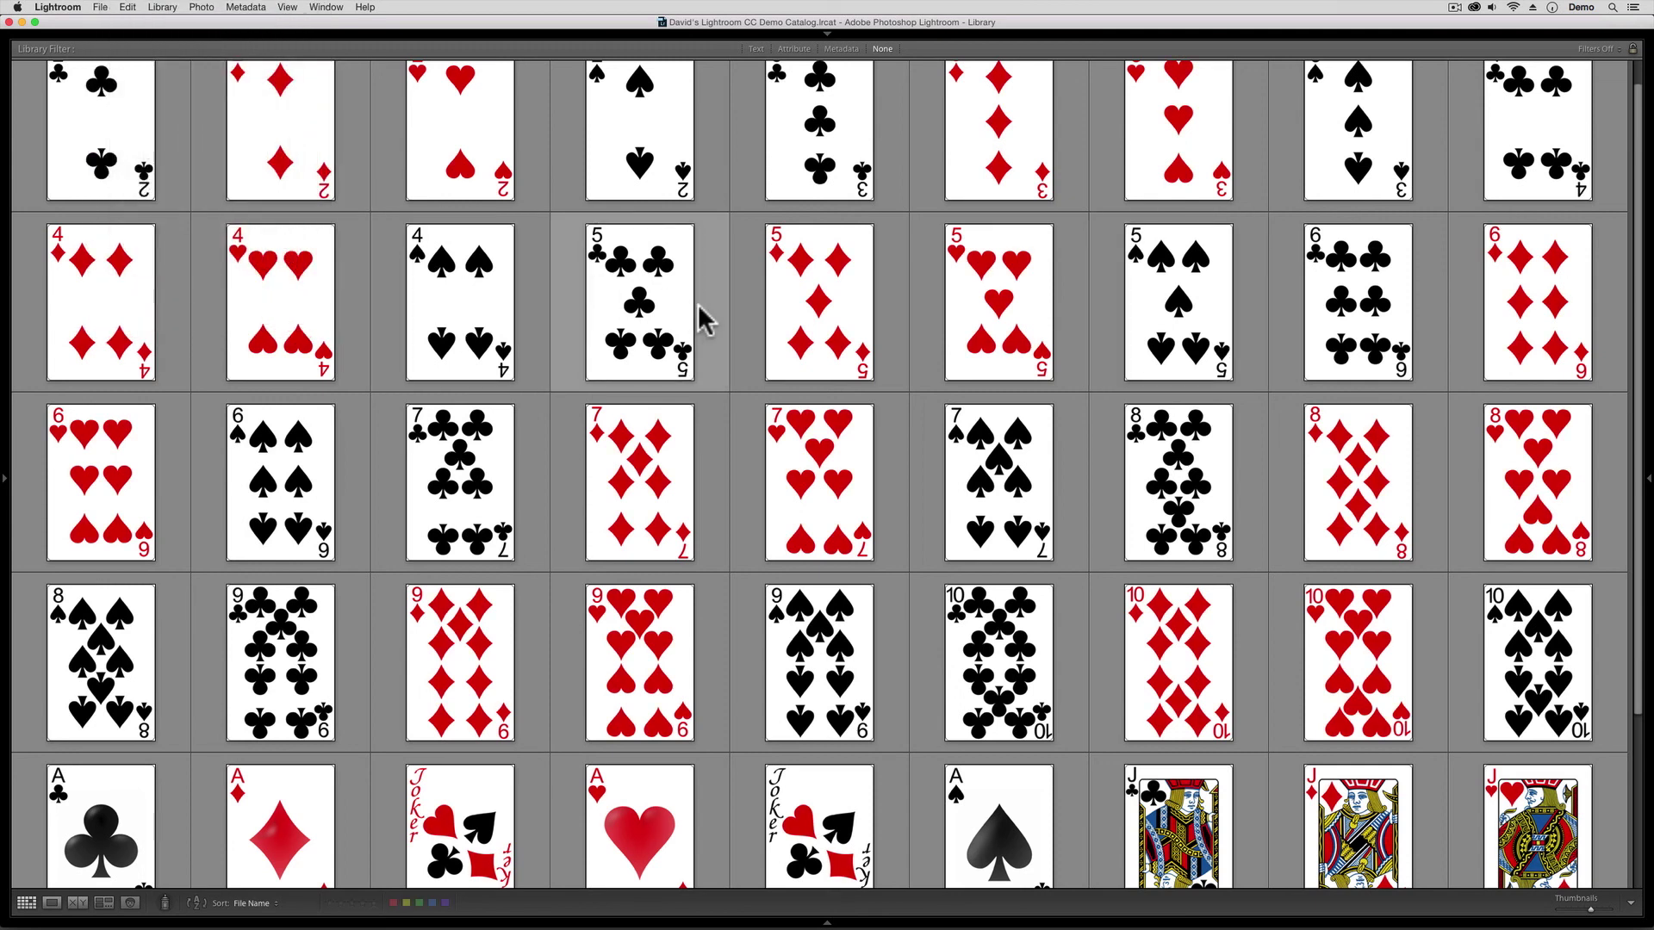
Step: Shrink thumbnails back to 11 per row and select the 2 of clubs through the Queen of spades
key("minus")
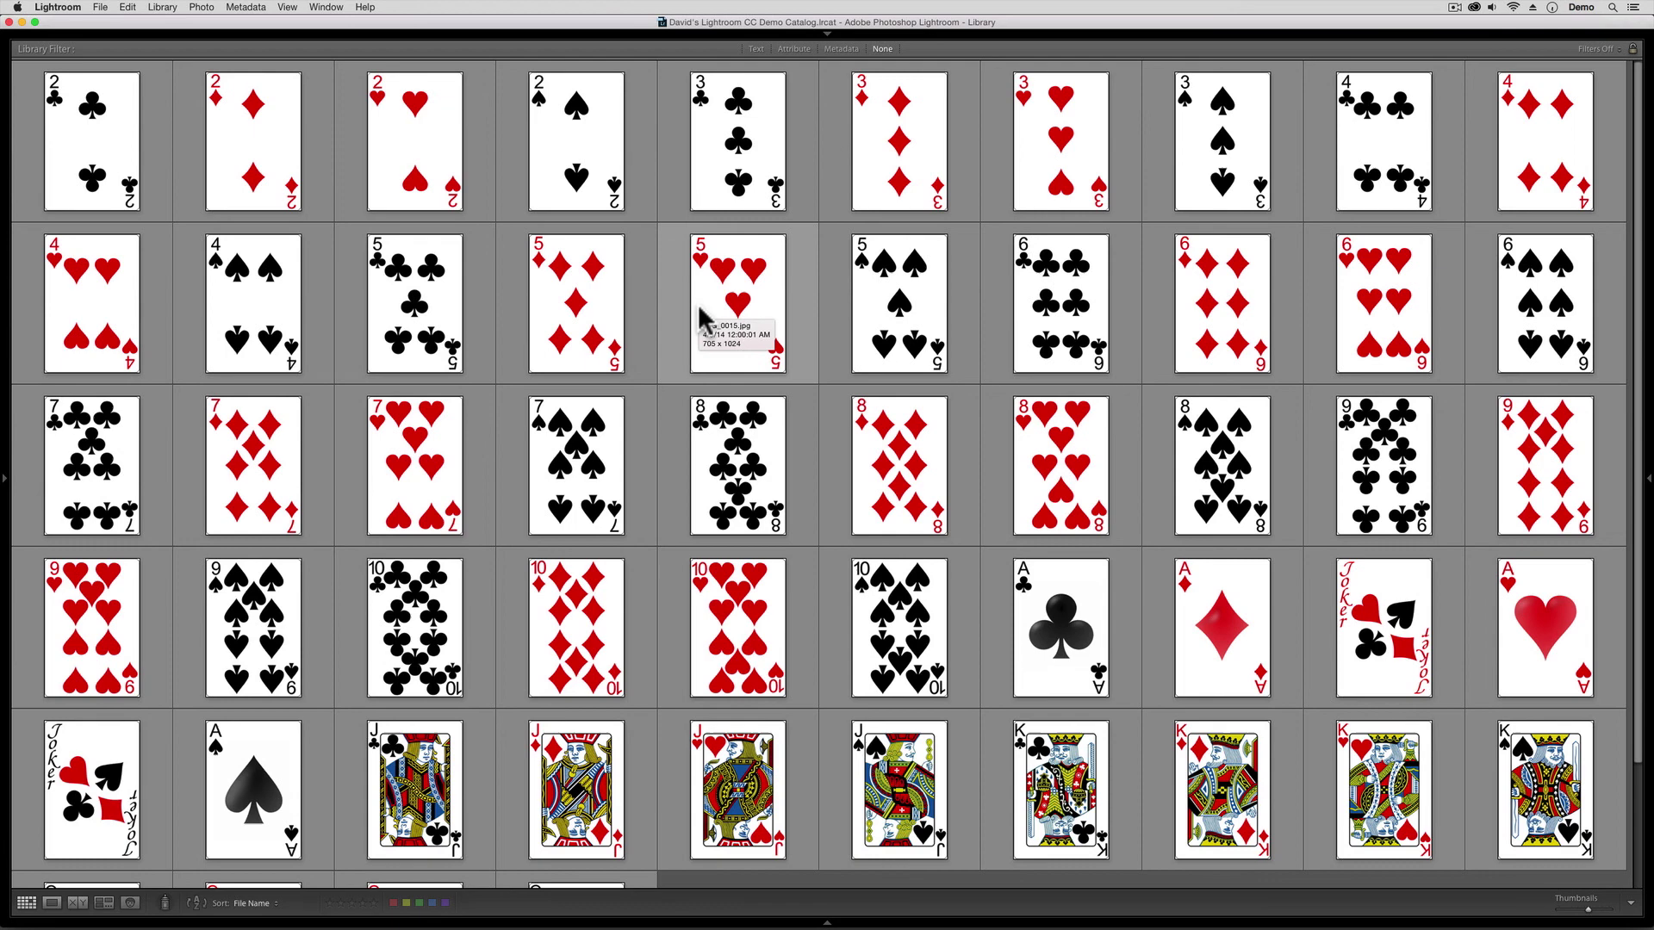
key("minus")
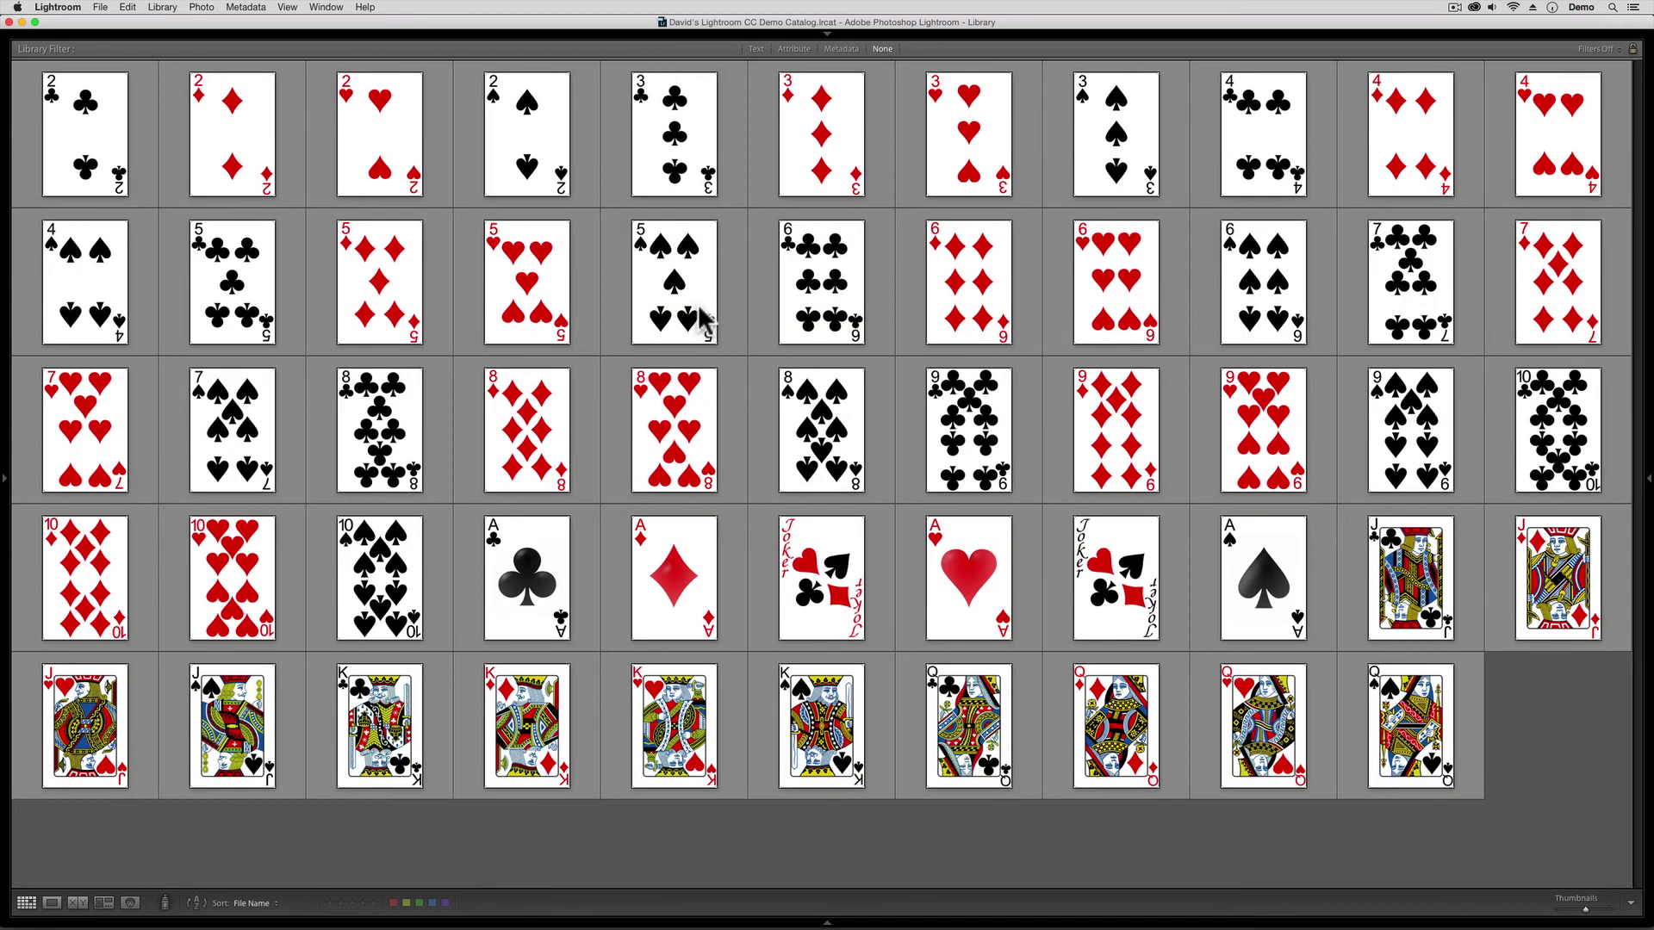
left_click(115, 148)
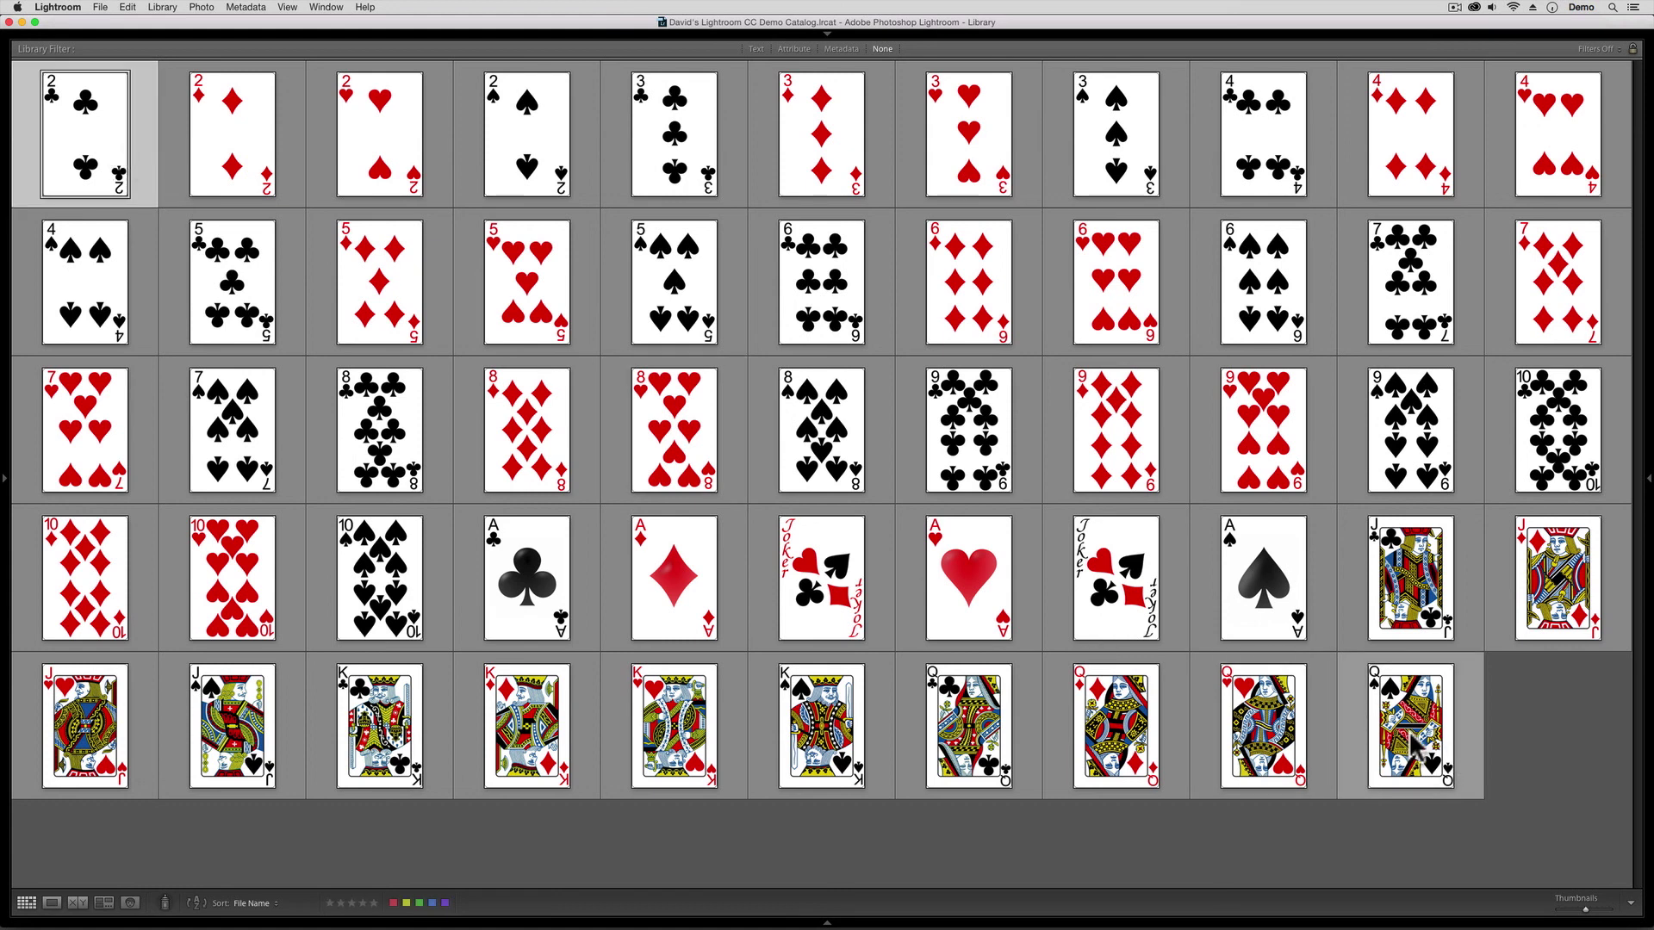
key("shift")
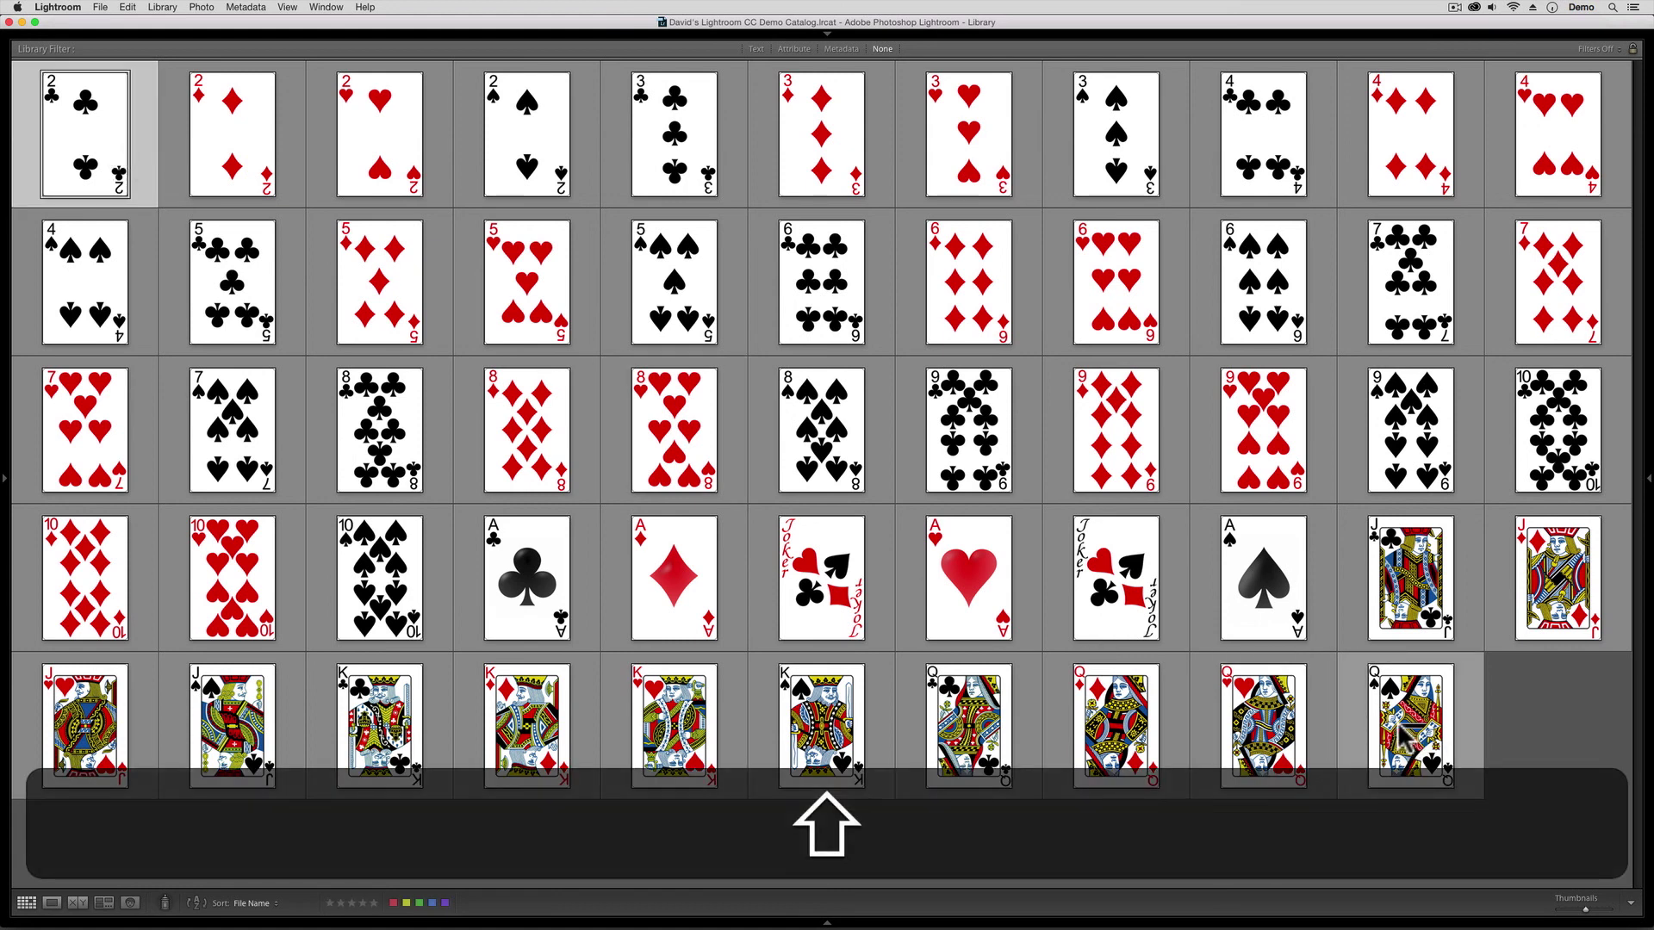
left_click(1399, 728, "shift")
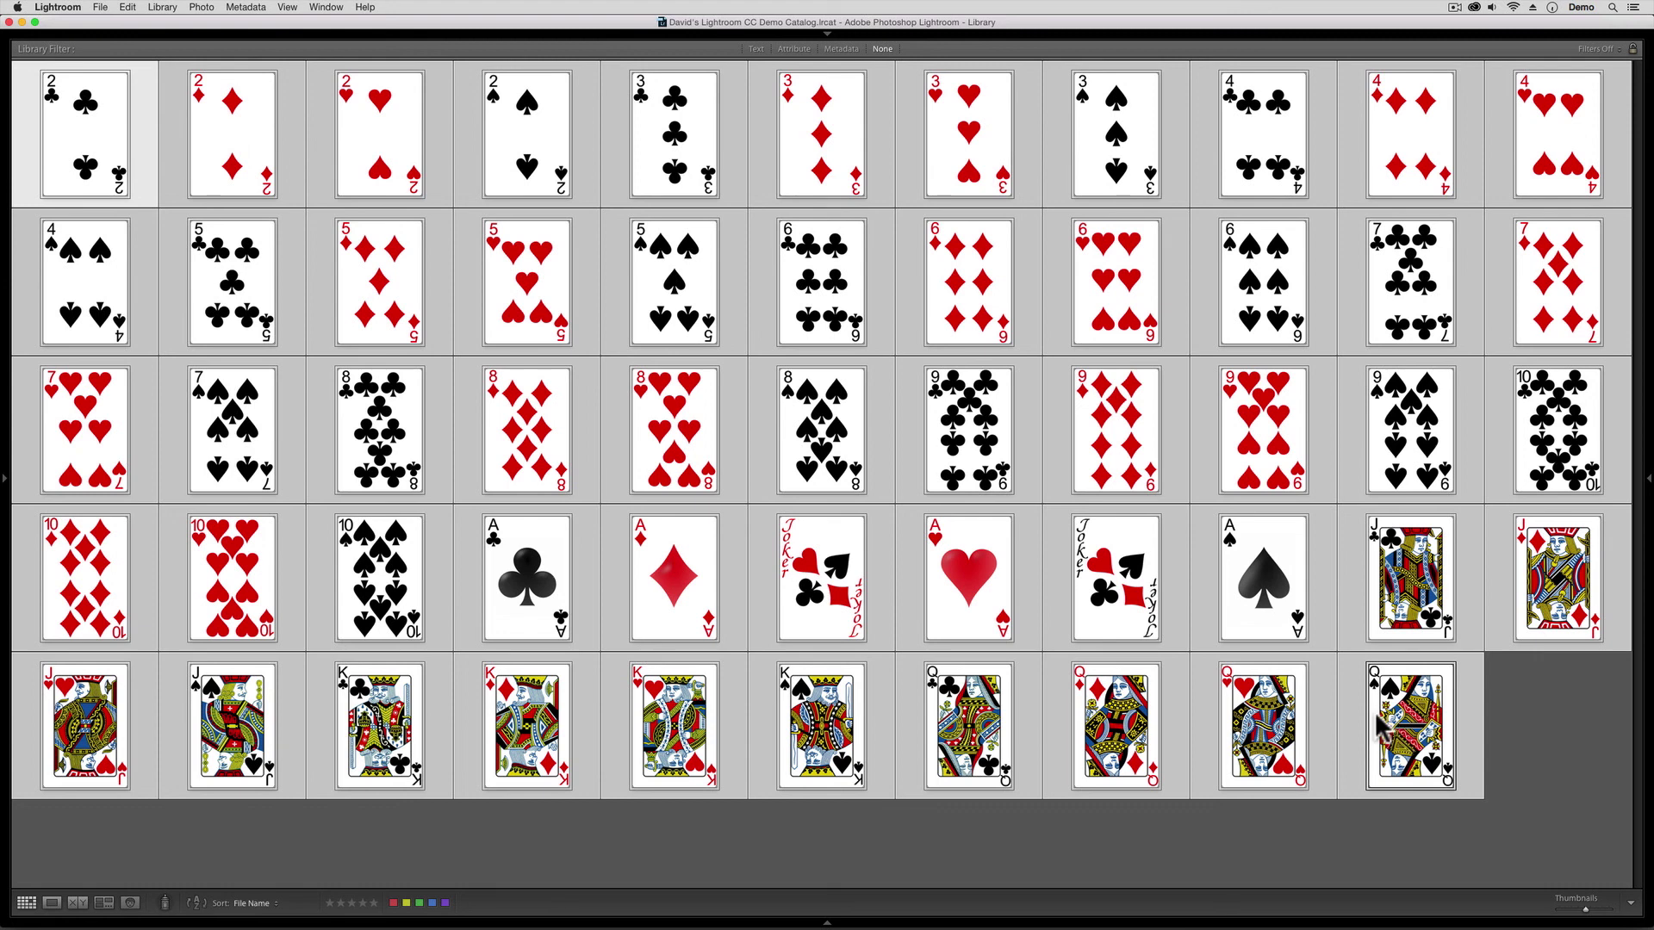
Step: Clear the whole grid selection with Select None (Command+D) so no card is selected
left_click(128, 8)
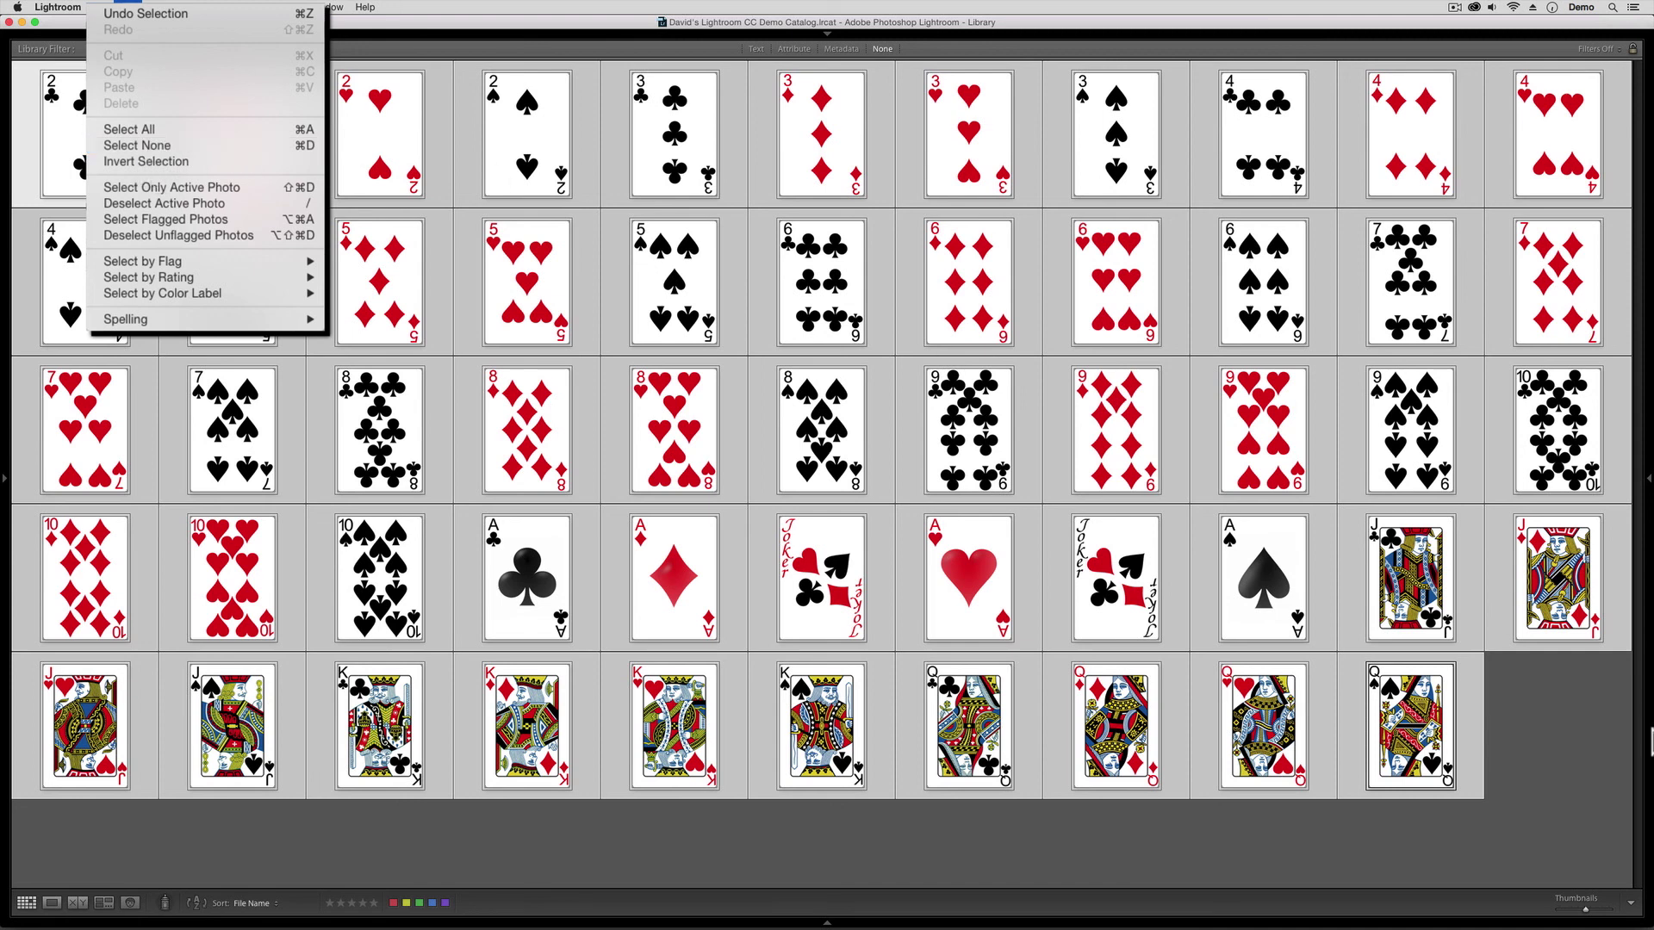
key("super")
key("super+d")
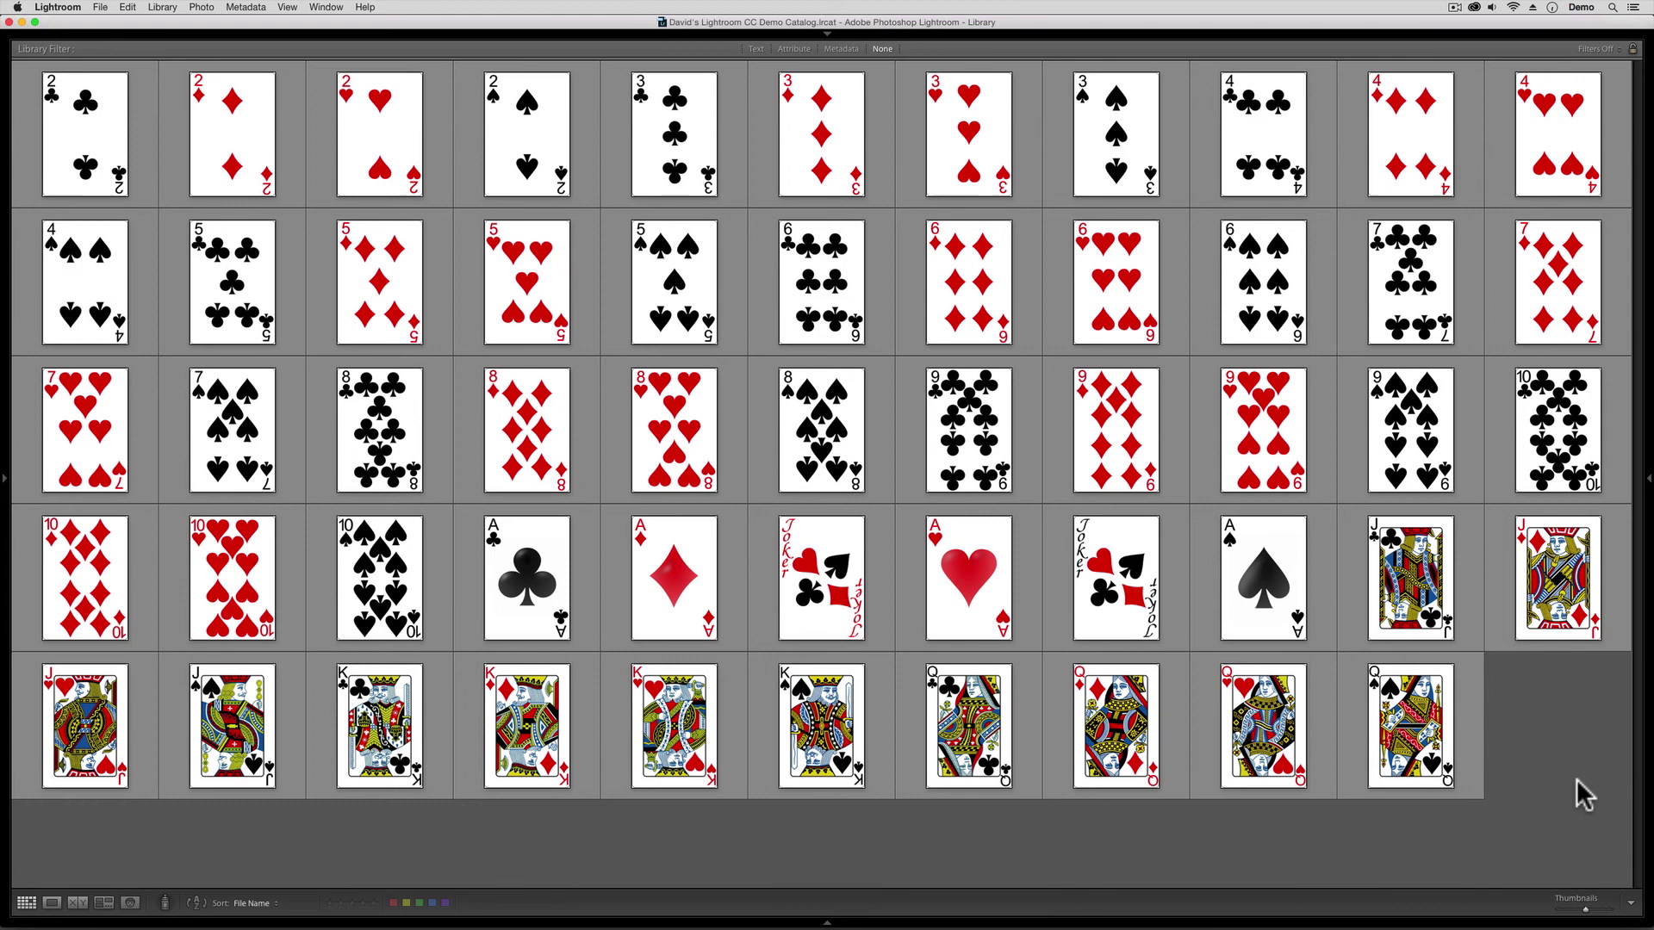
Step: Select all 54 card photos and size the thumbnails to eleven per row
key("equal")
key("equal")
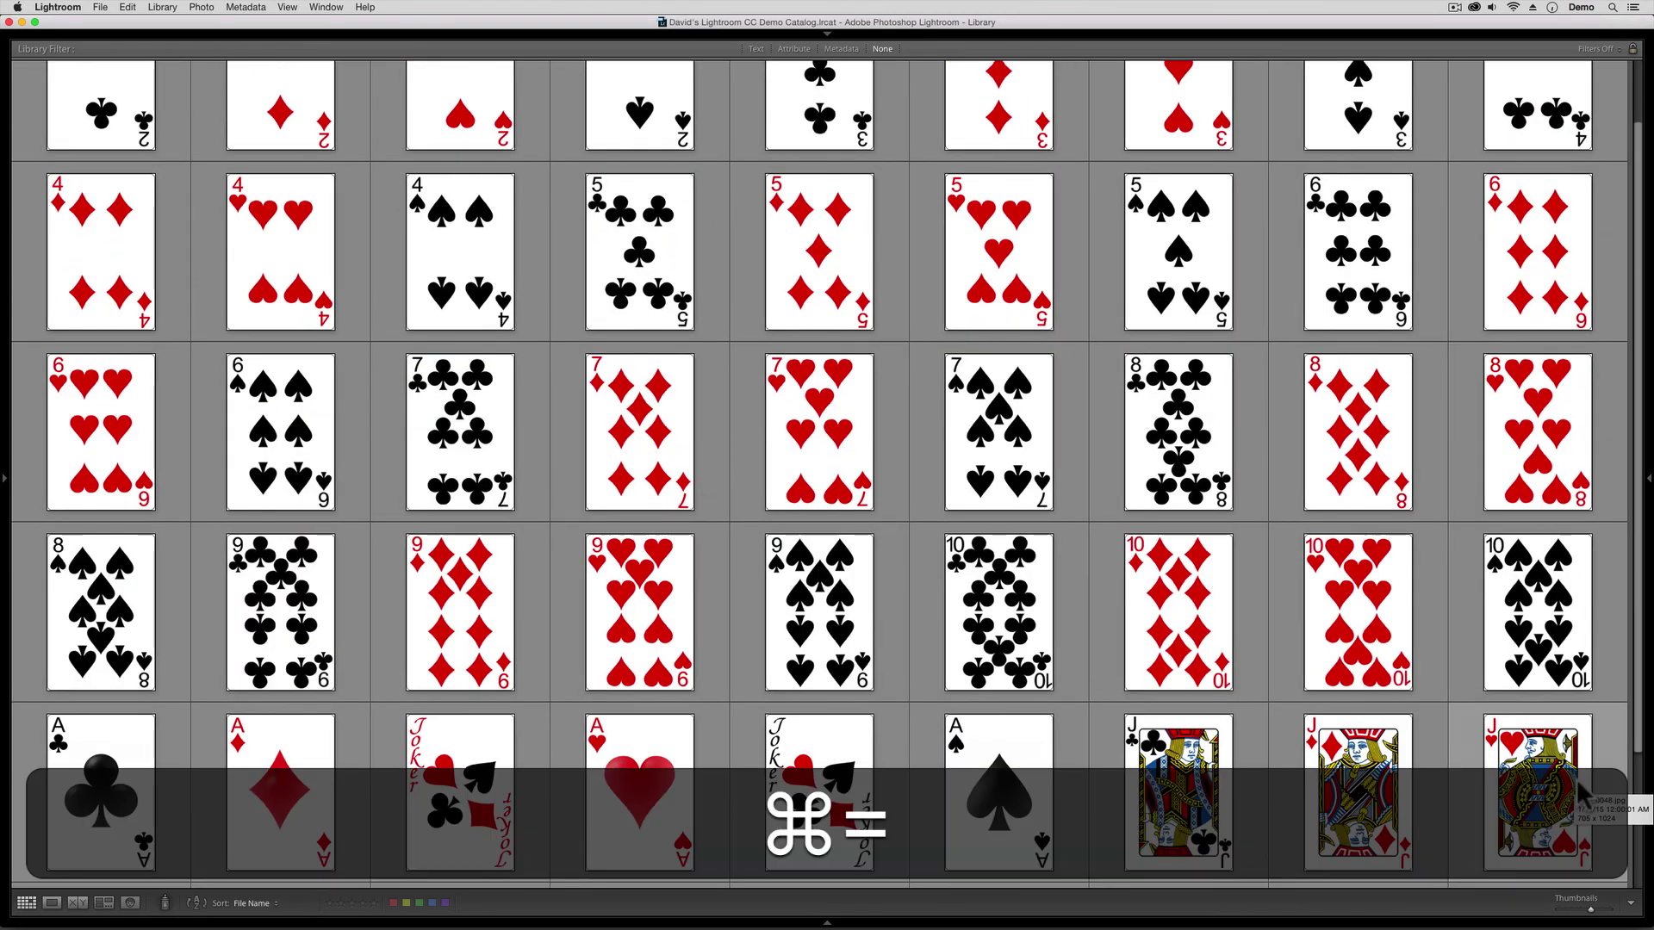
key("super+a")
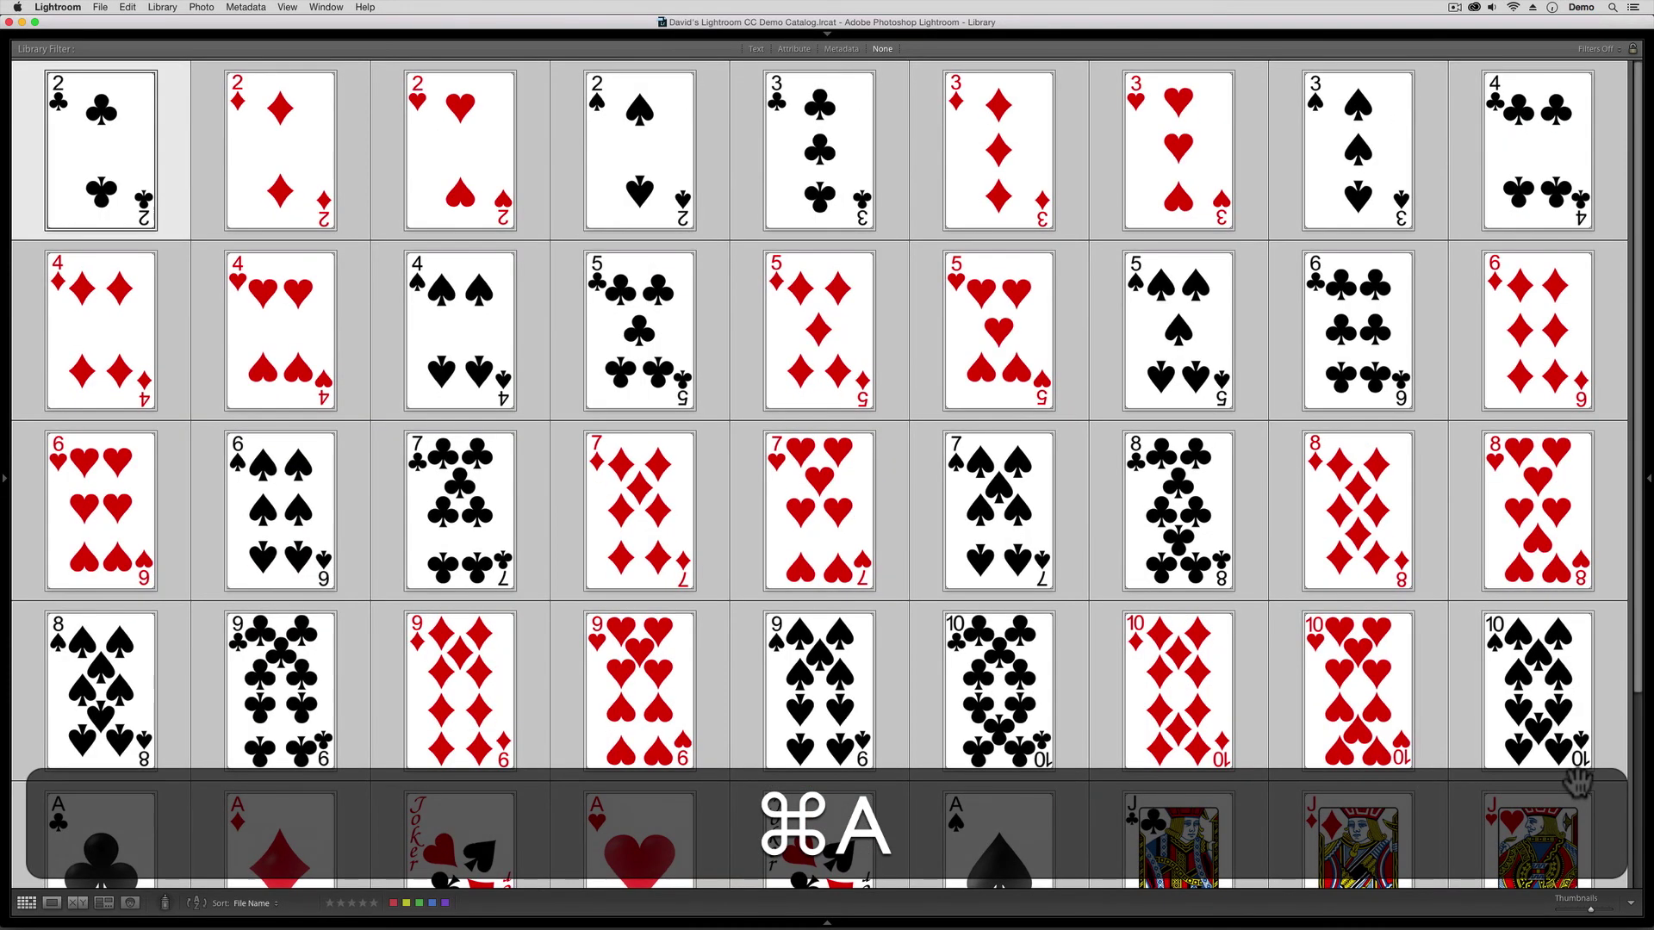
key("super+minus")
key("super+minus")
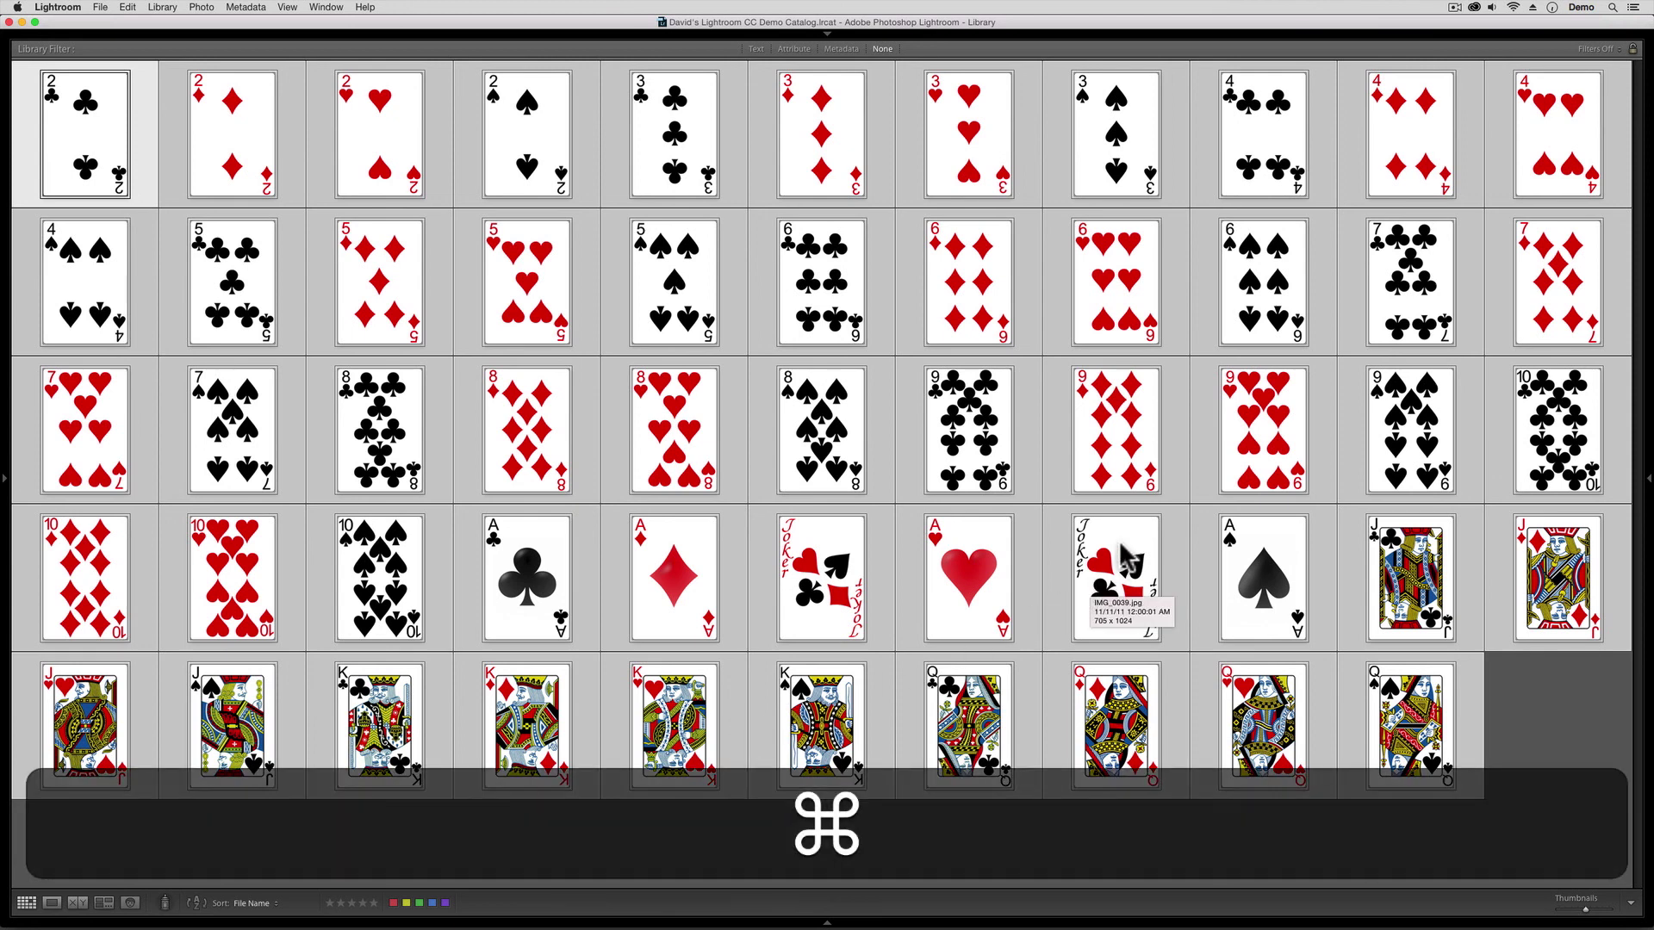
Step: Command-click the two Joker thumbnails to leave the other 52 cards selected
left_click(1124, 556, "super")
left_click(831, 586, "super")
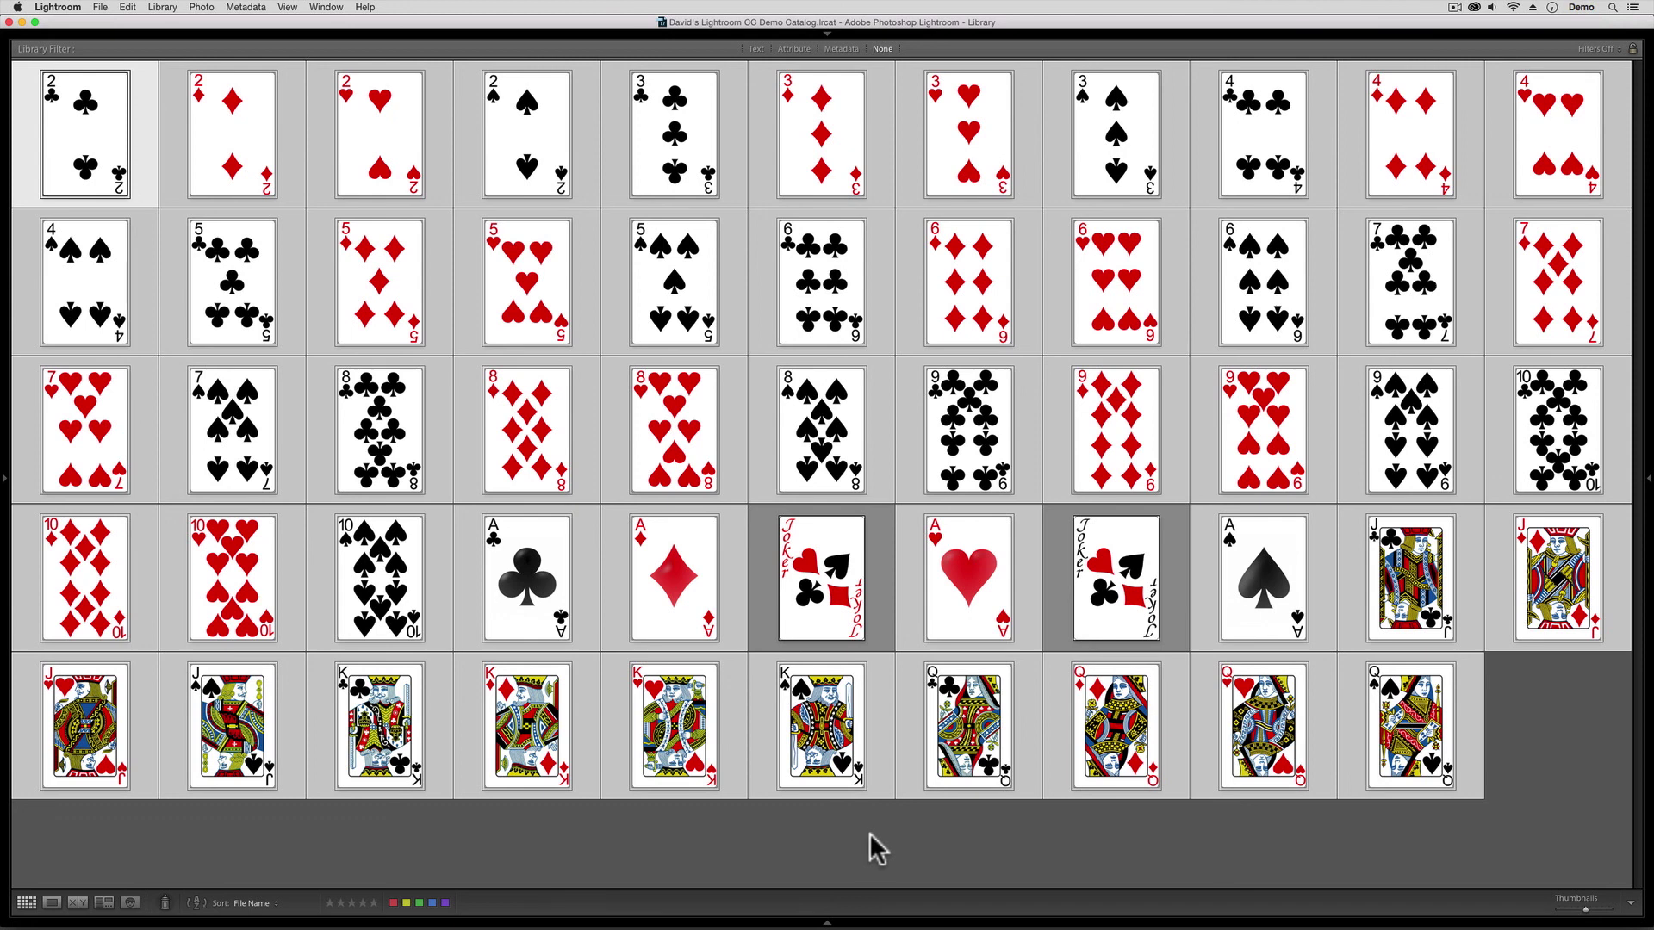
left_click(130, 8)
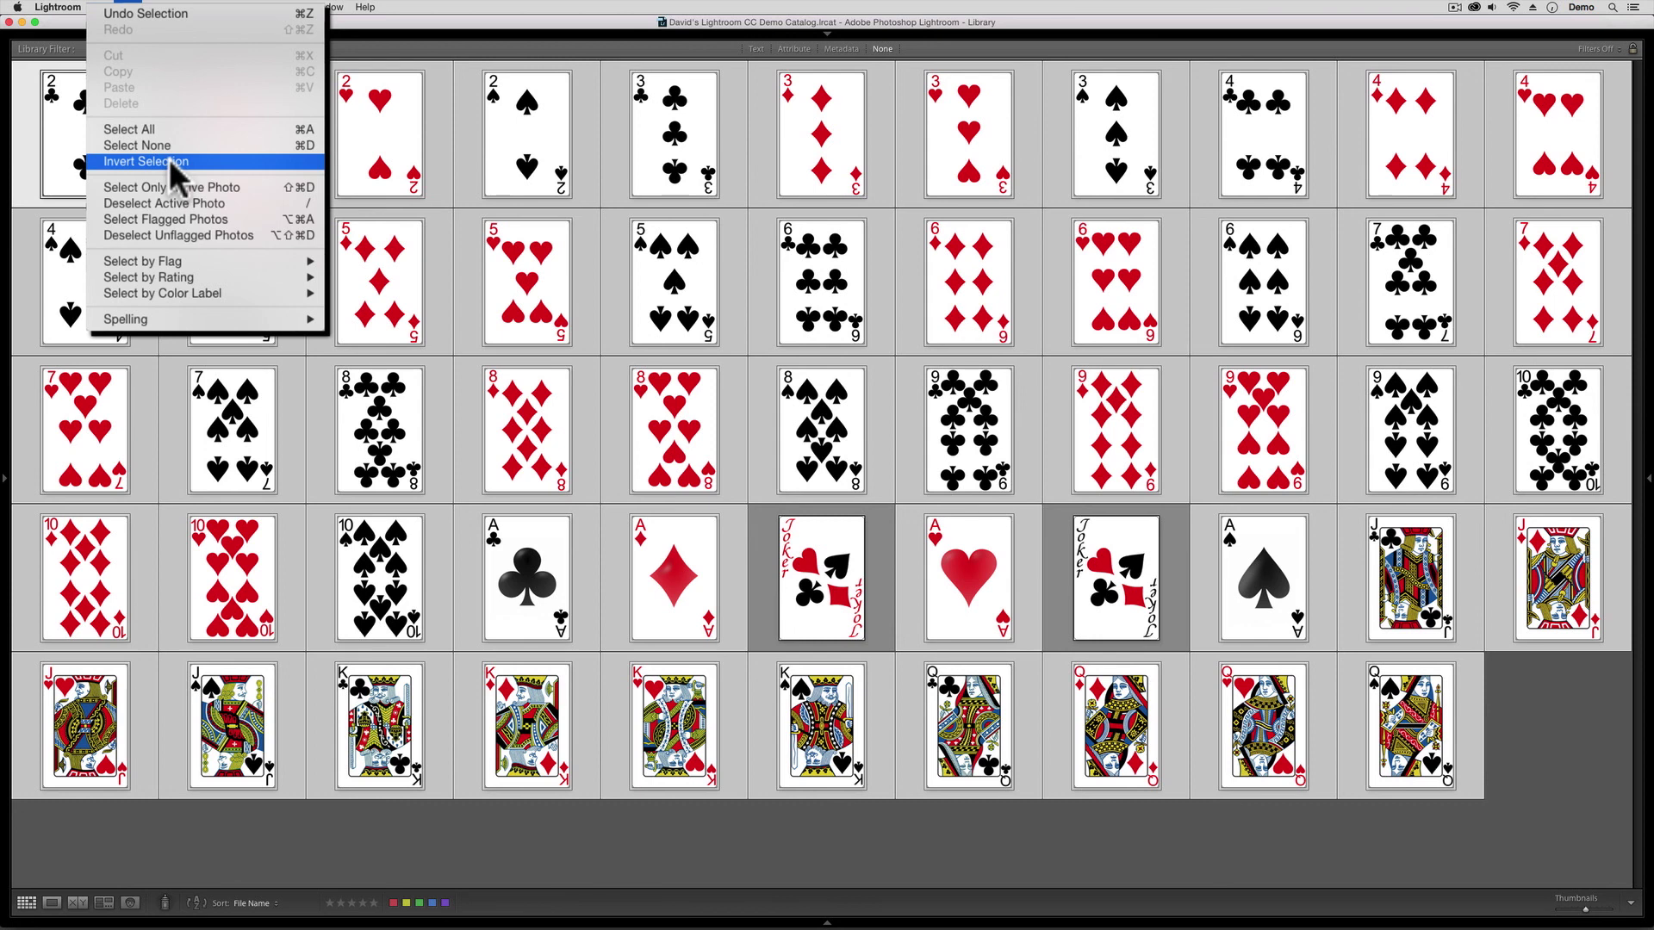
Step: Use Edit > Invert Selection to leave just the two Joker photos selected
left_click(169, 158)
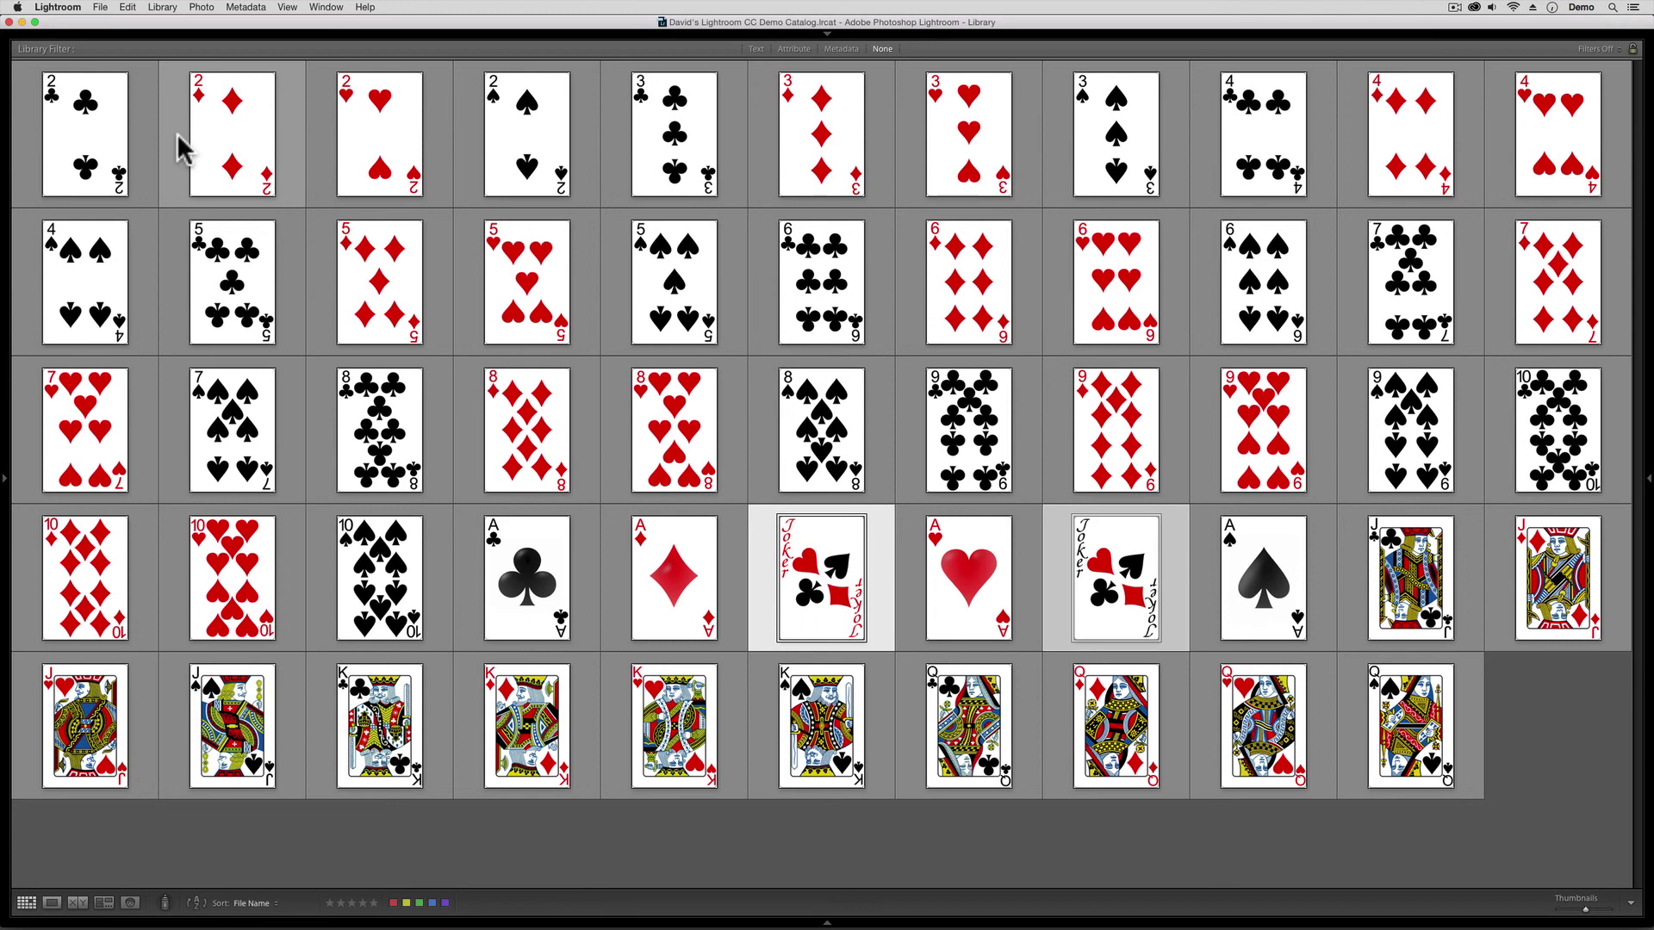
Step: Delete the two Joker photos from disk, leaving 52 cards in the grid
key("Delete")
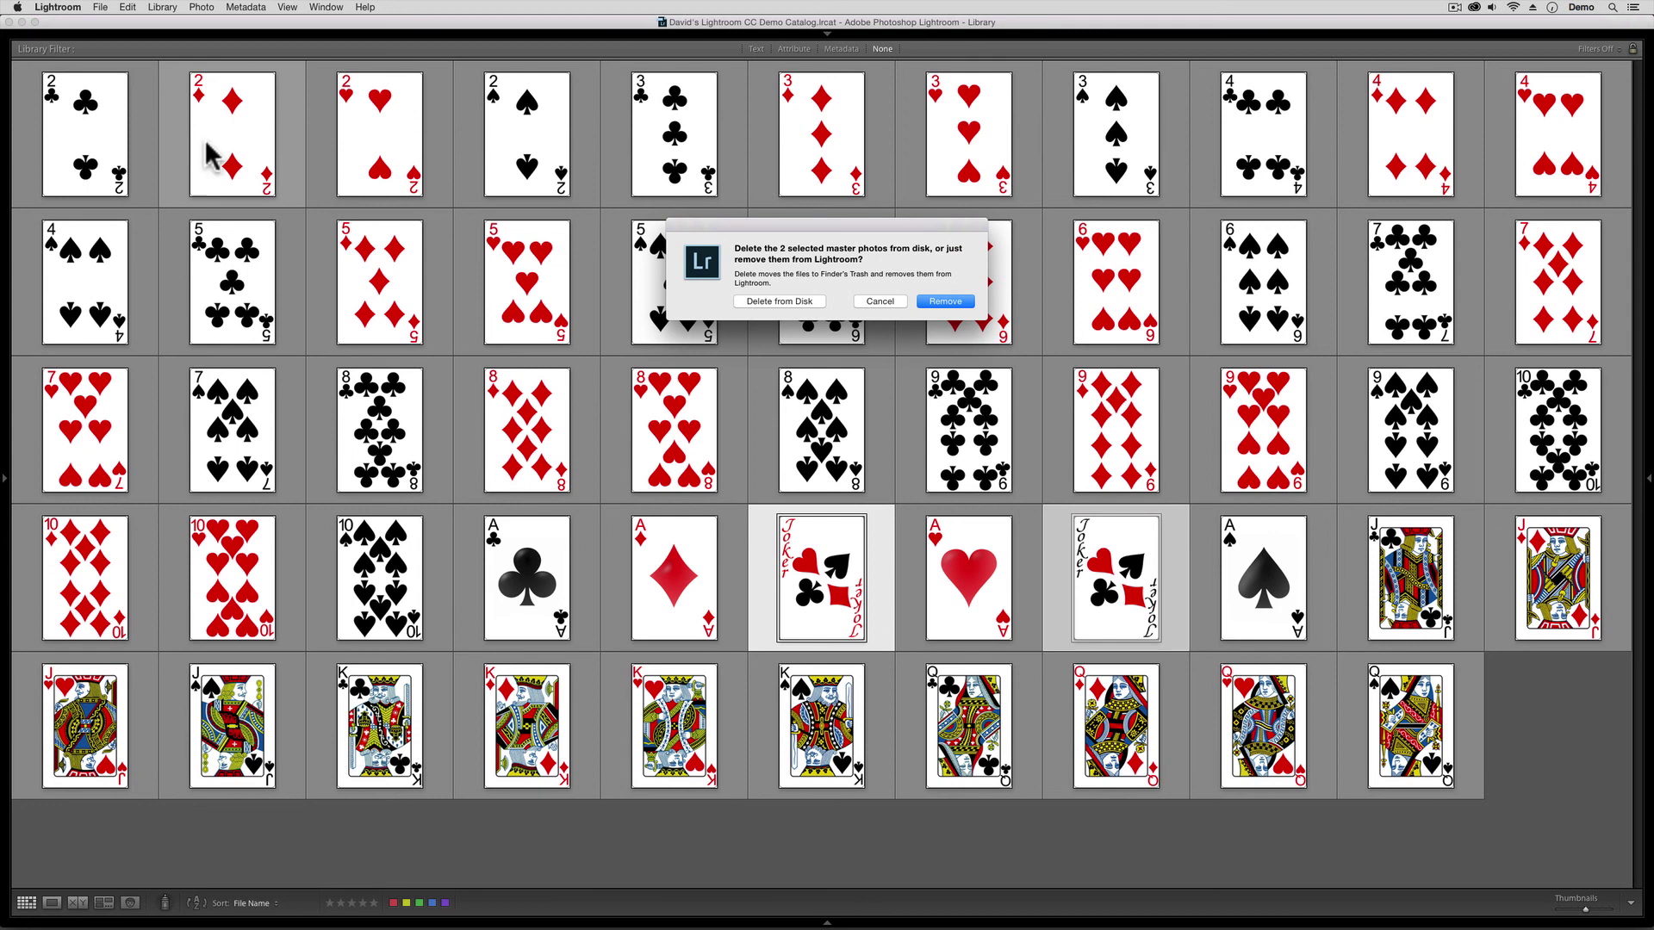
left_click(783, 302)
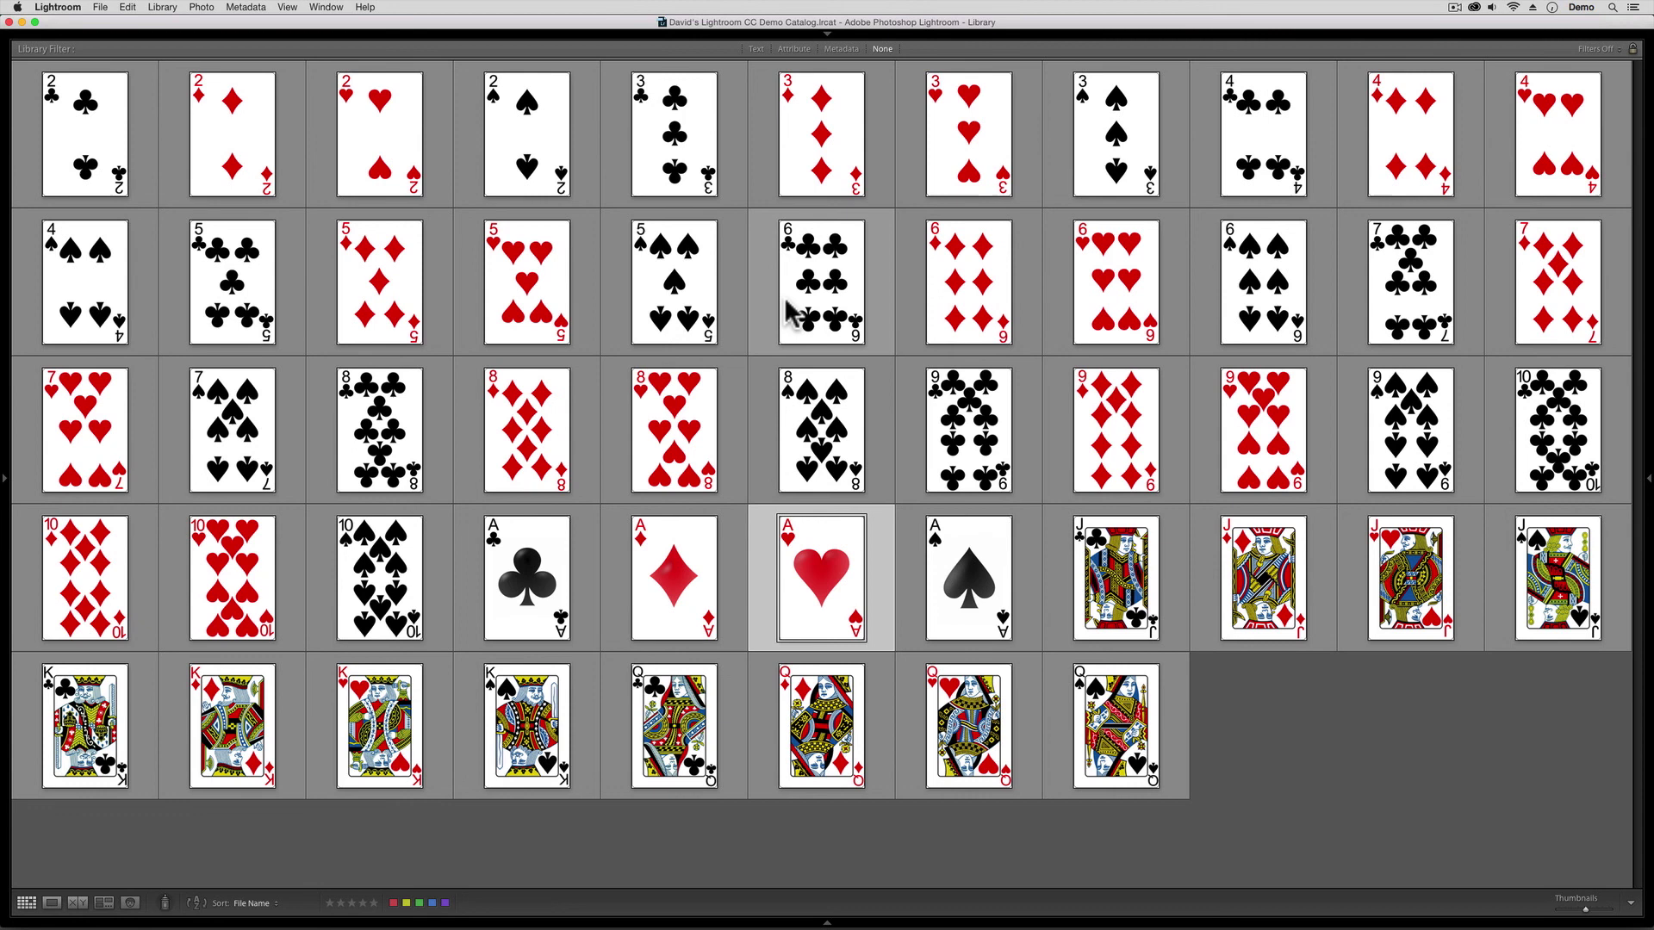